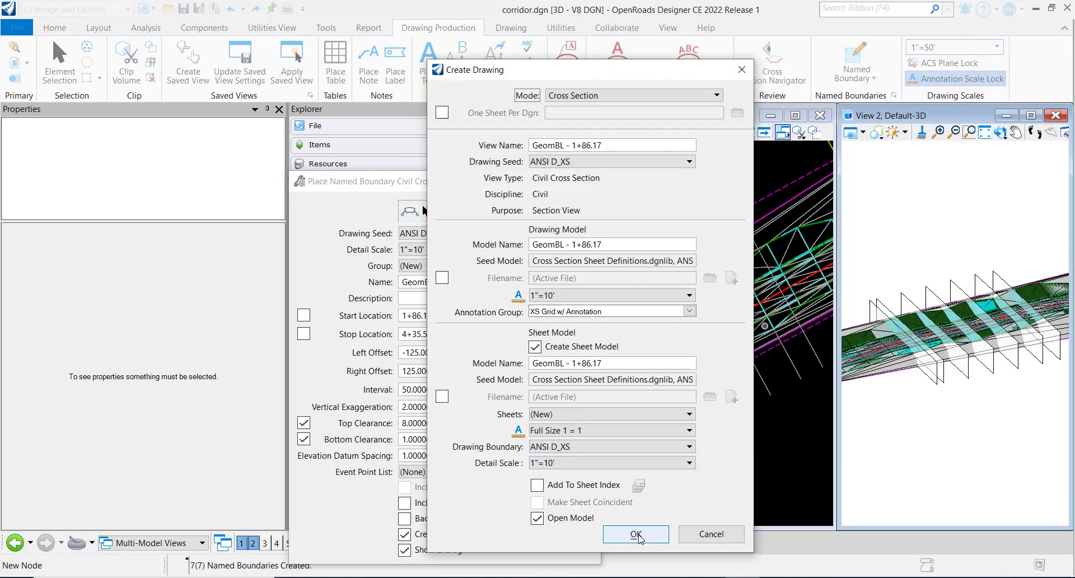
- Create the cross-section drawings and sheets using the XS Grid w/ Annotation group, and return to the multi-model views
{"action": "left_click", "coordinate": [639, 535]}
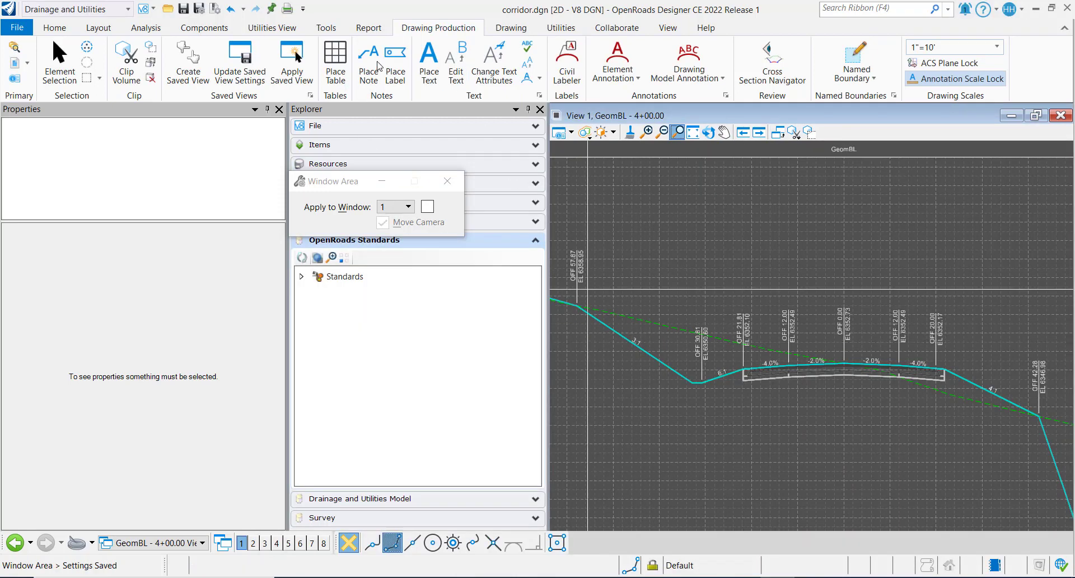
{"action": "left_click", "coordinate": [59, 62]}
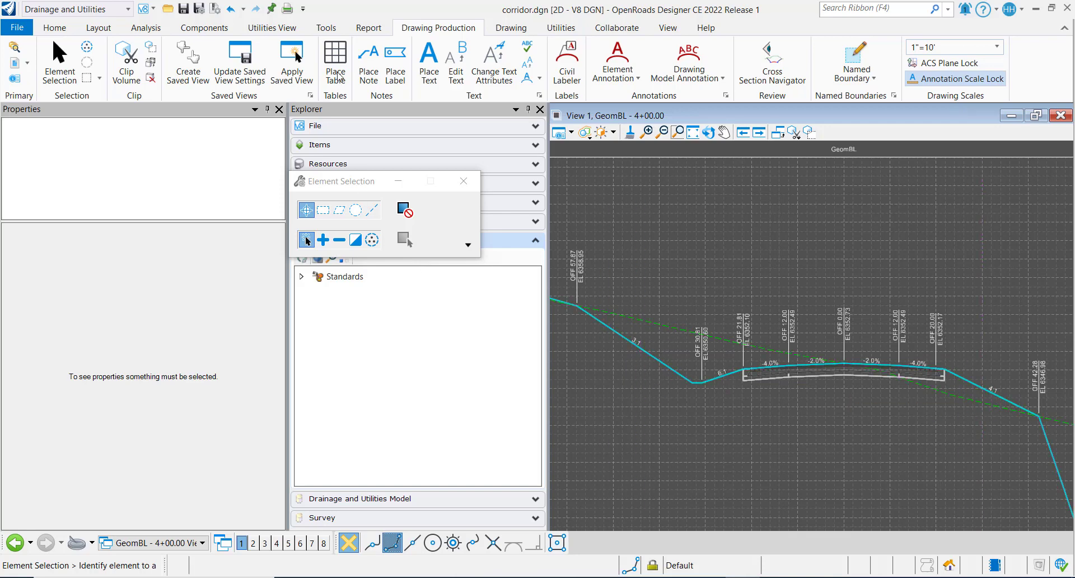
{"action": "left_click", "coordinate": [161, 538]}
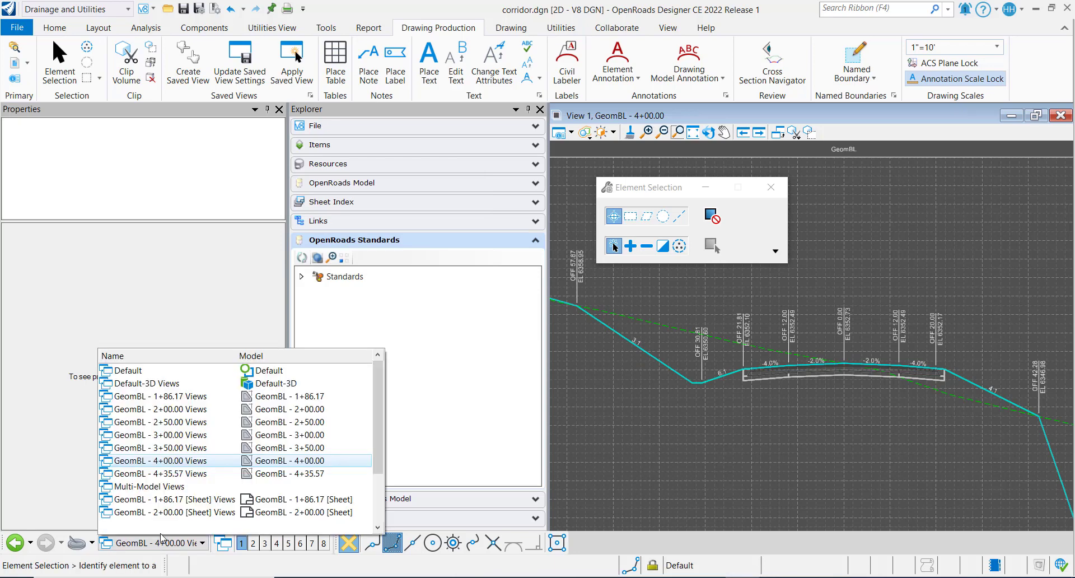
{"action": "left_click", "coordinate": [161, 486]}
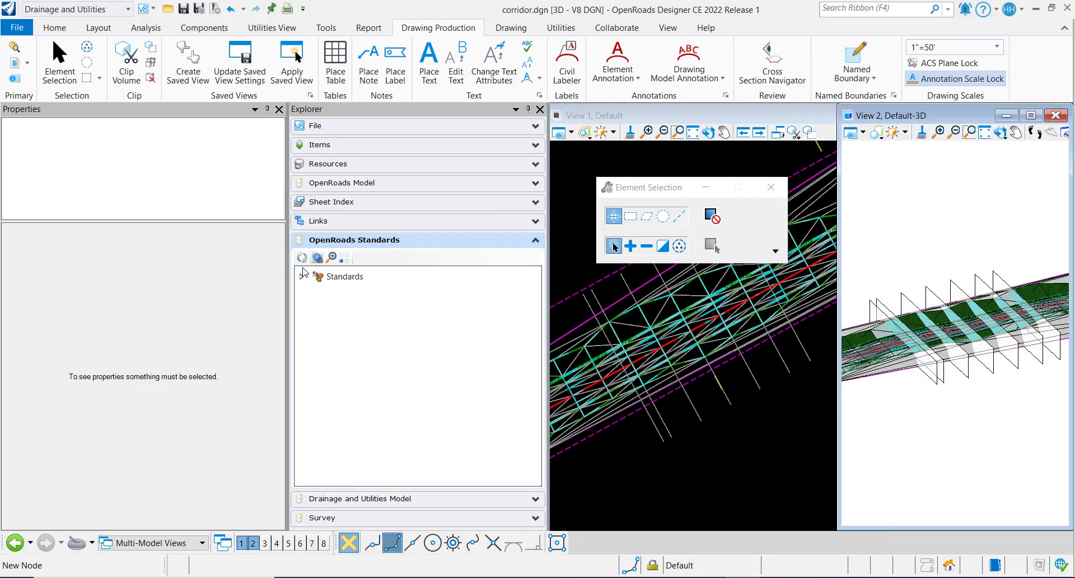
- Select the XS Grid w/ Annotation group under corridor.dgn's Road cross-section drawing annotation groups in the OpenRoads standards
{"action": "left_click", "coordinate": [302, 276]}
{"action": "left_click", "coordinate": [315, 310]}
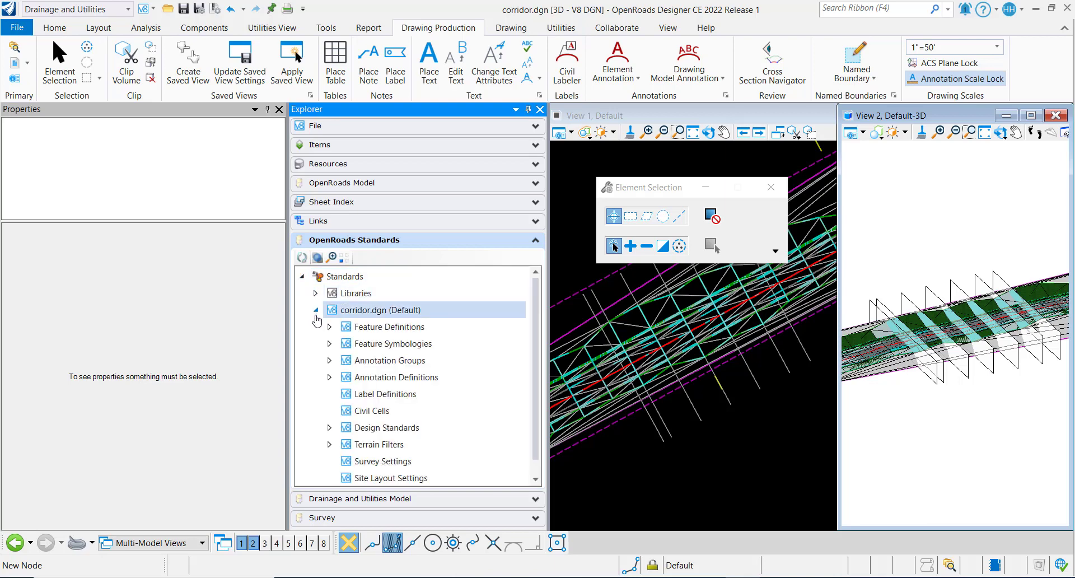
{"action": "left_click", "coordinate": [330, 361]}
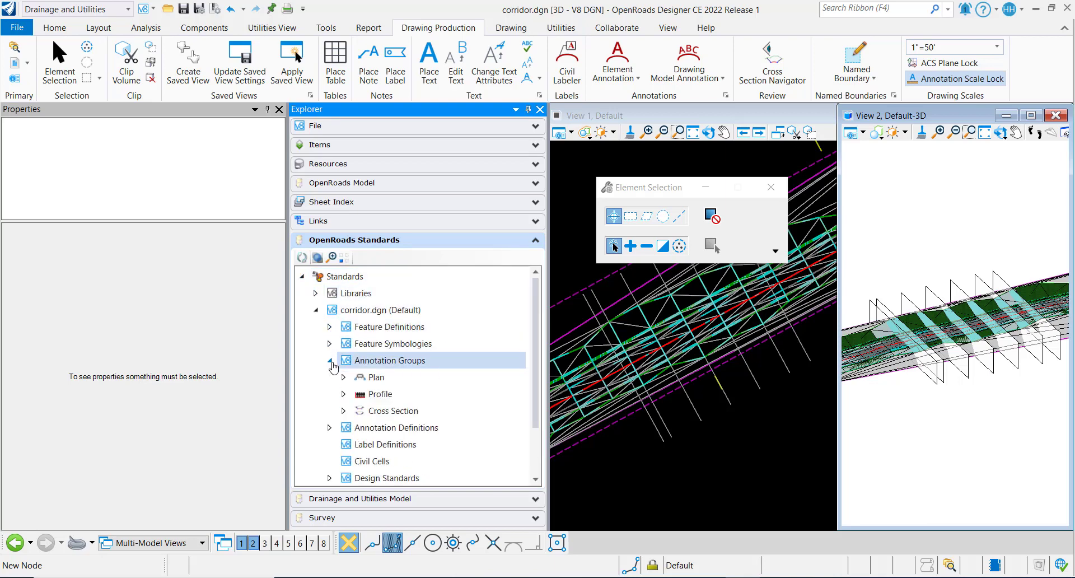
{"action": "left_click", "coordinate": [343, 411]}
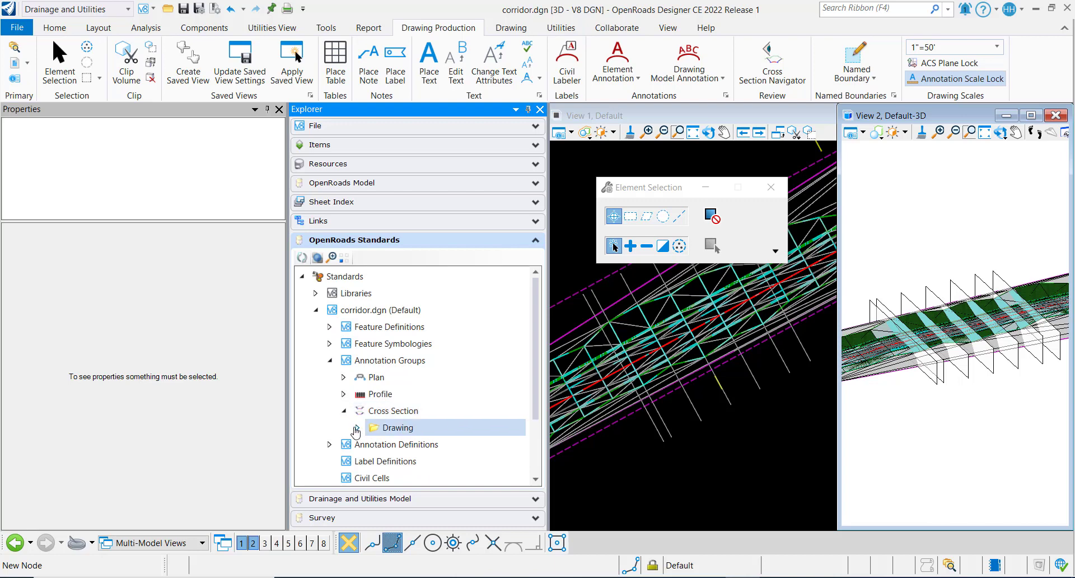
{"action": "left_click", "coordinate": [357, 428]}
{"action": "left_click", "coordinate": [371, 444]}
{"action": "left_click", "coordinate": [409, 461]}
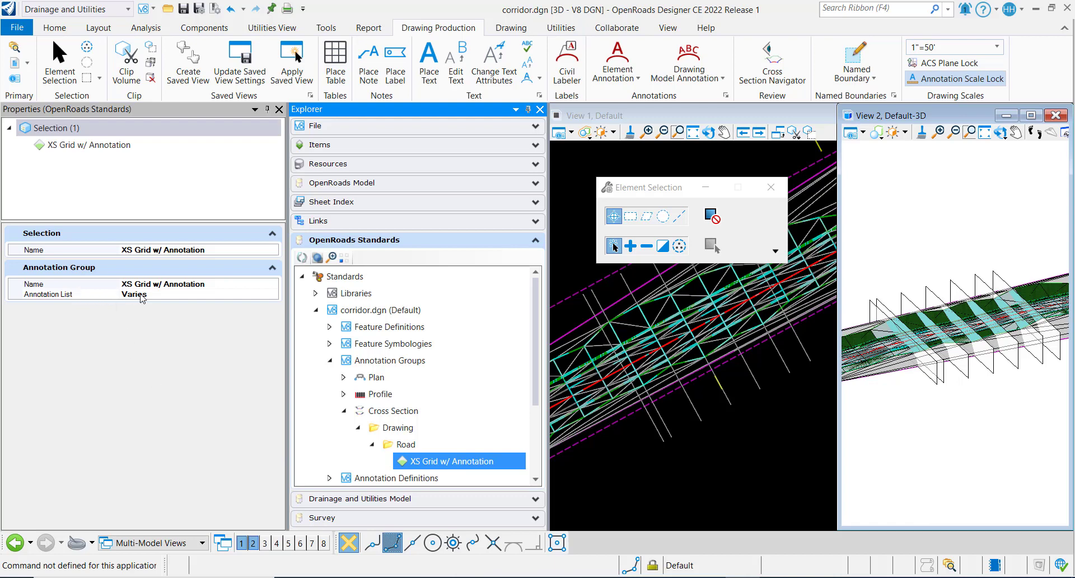
- Open the annotation list of the XS Grid w/ Annotation group for management
{"action": "left_click", "coordinate": [206, 288]}
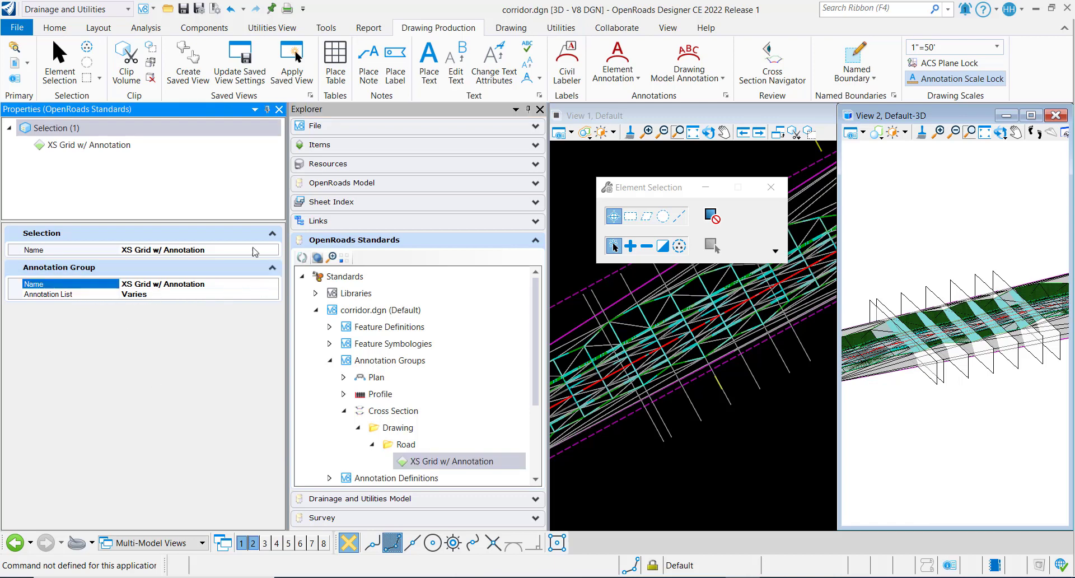
{"action": "left_click", "coordinate": [262, 297]}
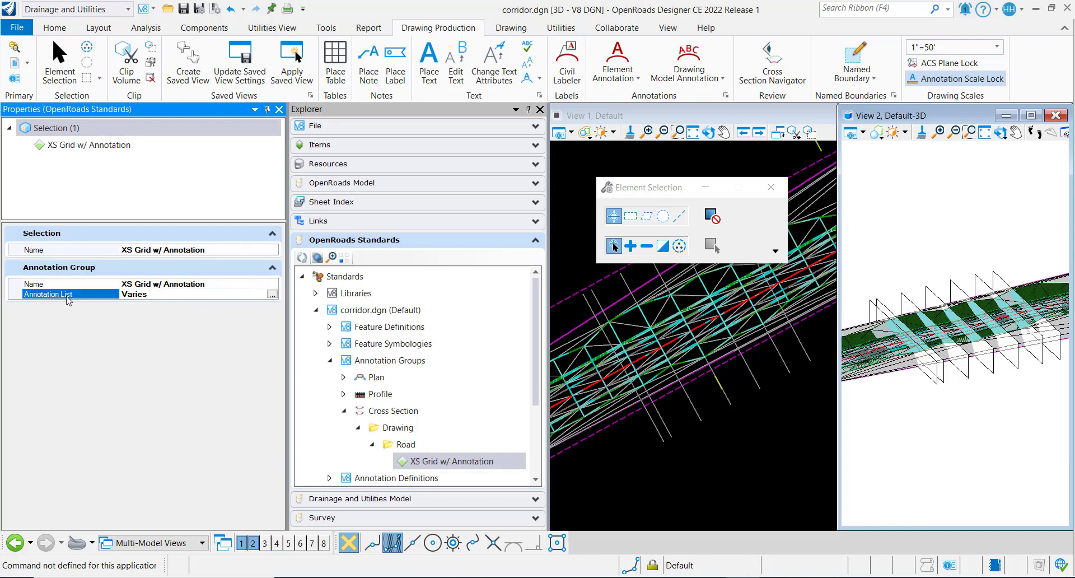
{"action": "left_click", "coordinate": [272, 294]}
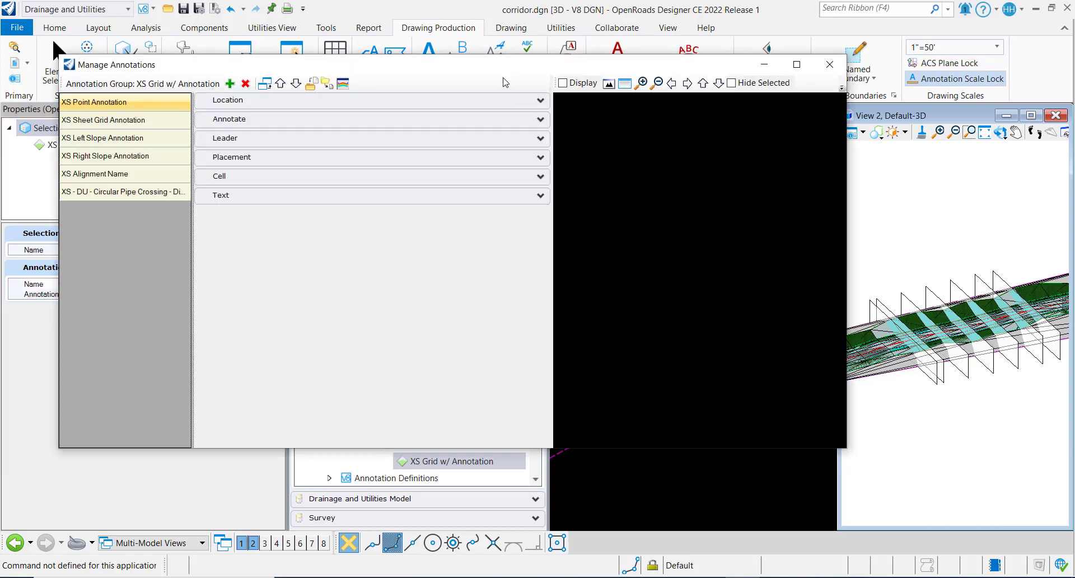
- Review the XS Left Slope Annotation's template, placement and text favorite settings, and close the annotation manager
{"action": "left_click", "coordinate": [136, 88]}
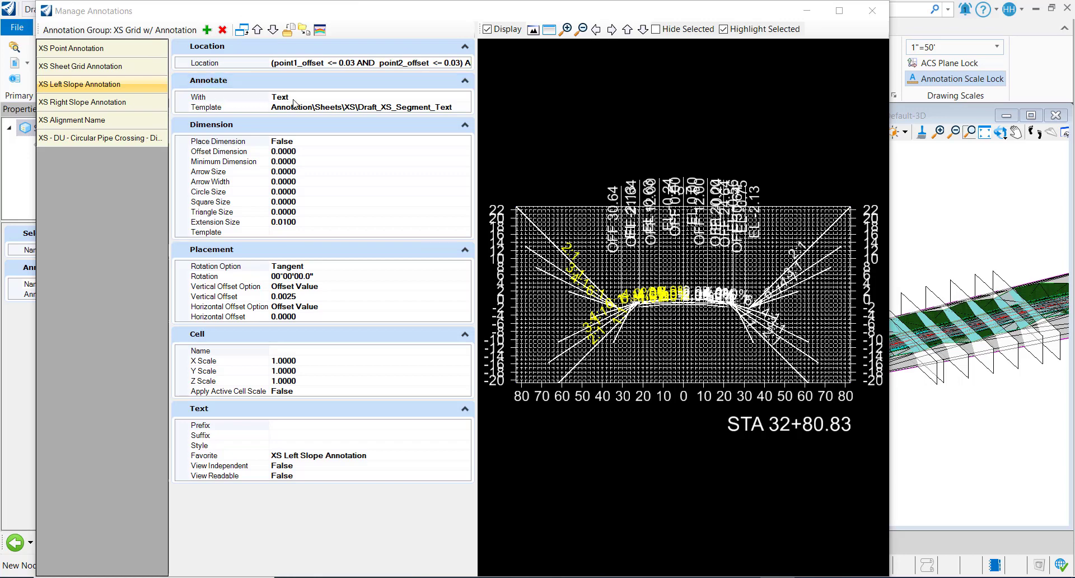
{"action": "left_click", "coordinate": [464, 108]}
{"action": "left_click", "coordinate": [468, 108]}
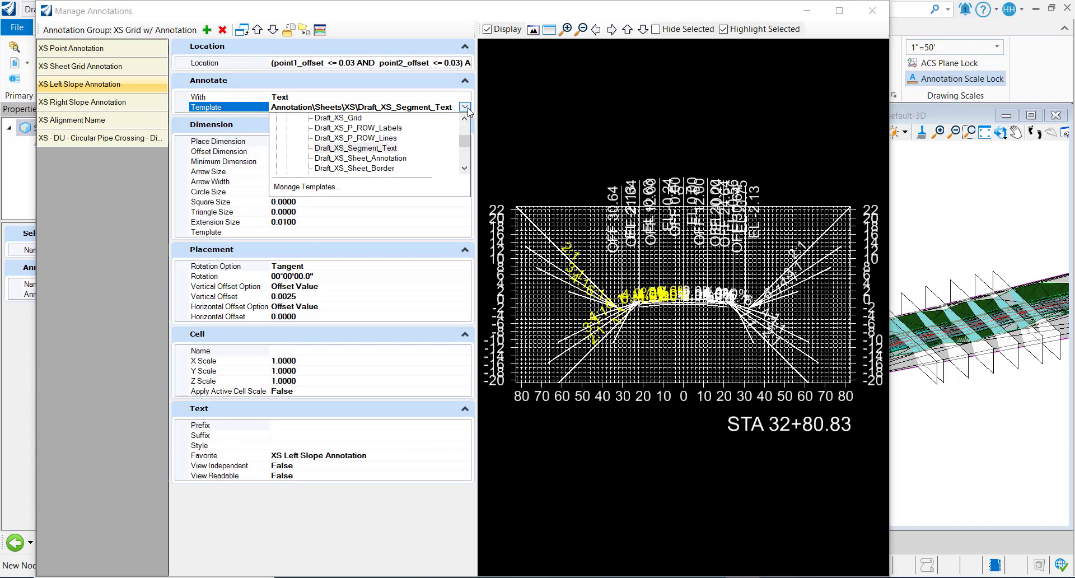
{"action": "left_click", "coordinate": [467, 109]}
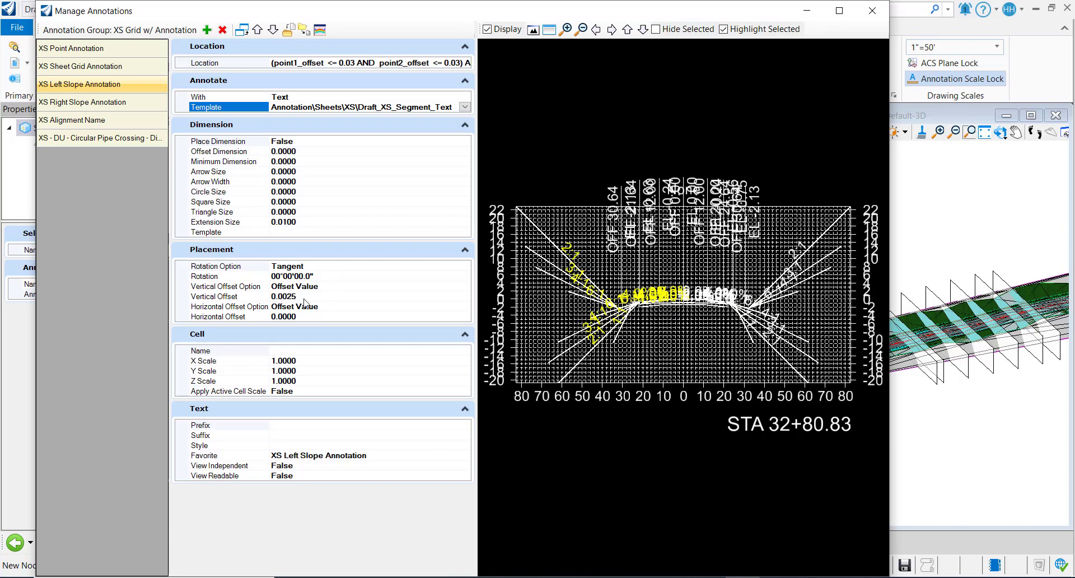
{"action": "left_click", "coordinate": [302, 334]}
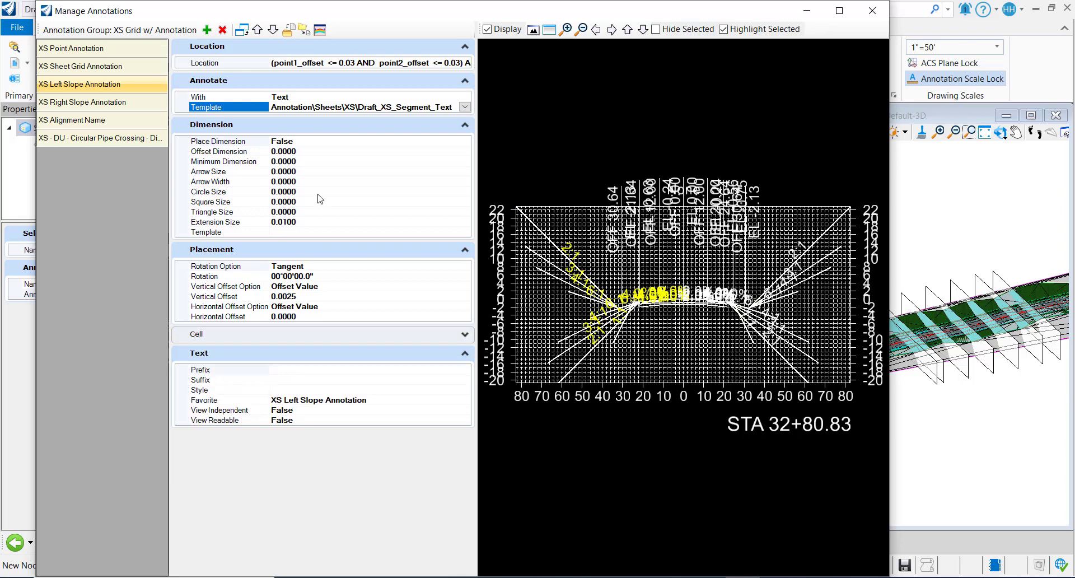
{"action": "left_click", "coordinate": [302, 124]}
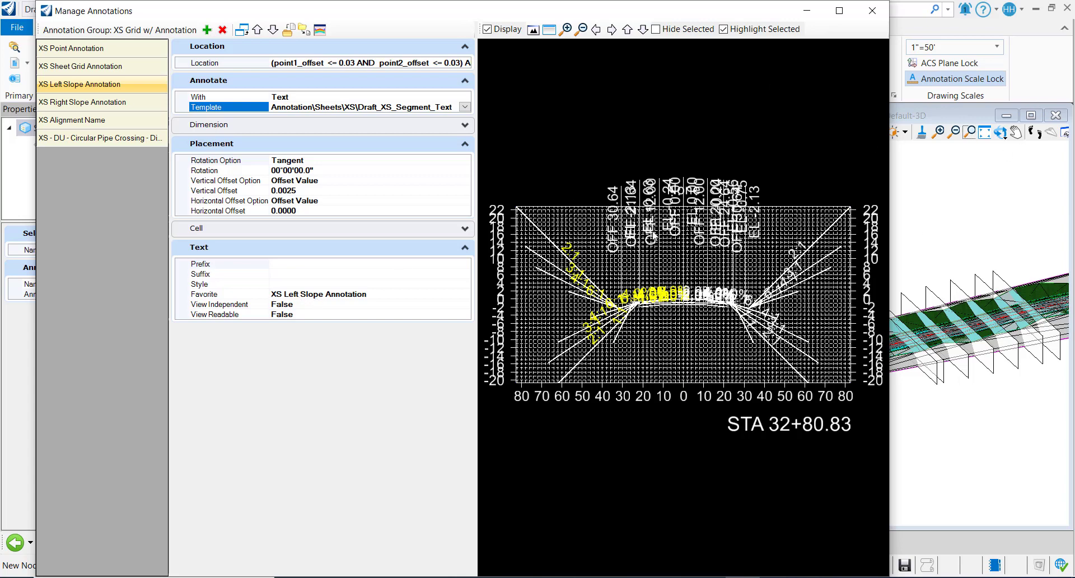
{"action": "left_click", "coordinate": [871, 10]}
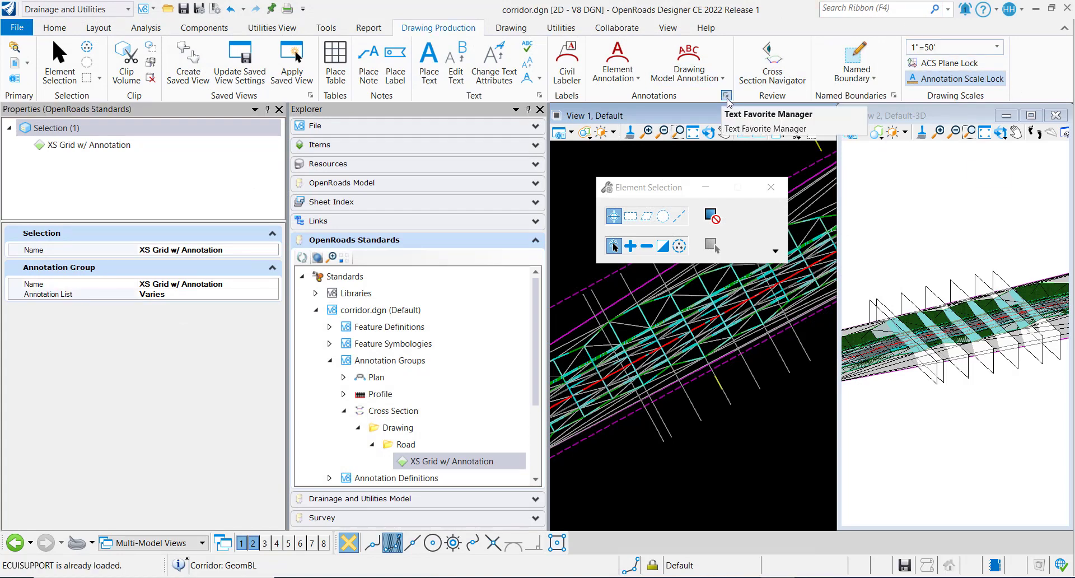
- Open the Text Favorite Manager and view the XS Left Slope Annotation favorite in Common Text Favorites Imperial.dgnlib
{"action": "left_click", "coordinate": [726, 95]}
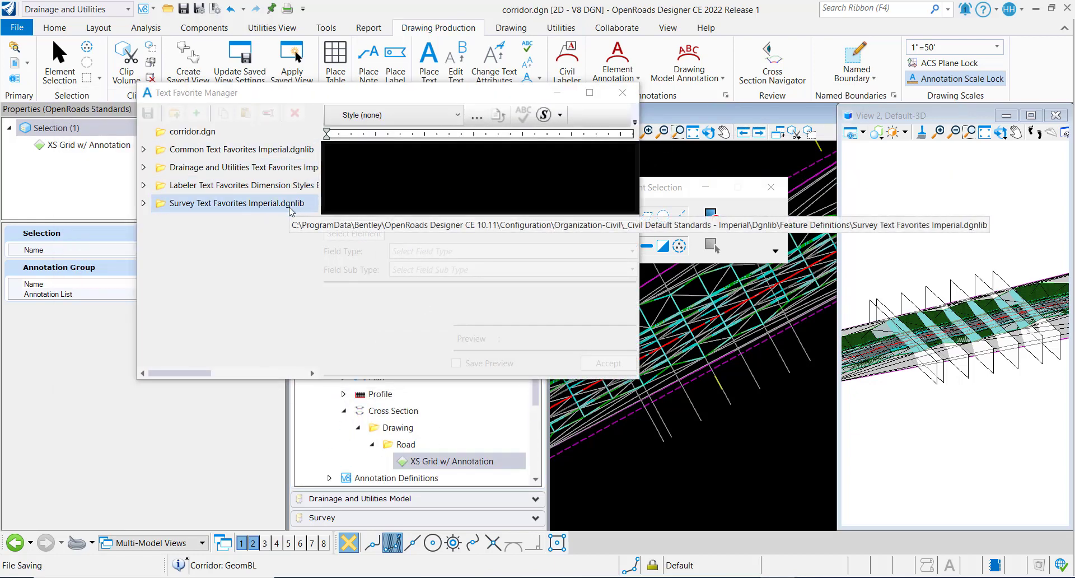
{"action": "left_click", "coordinate": [143, 151]}
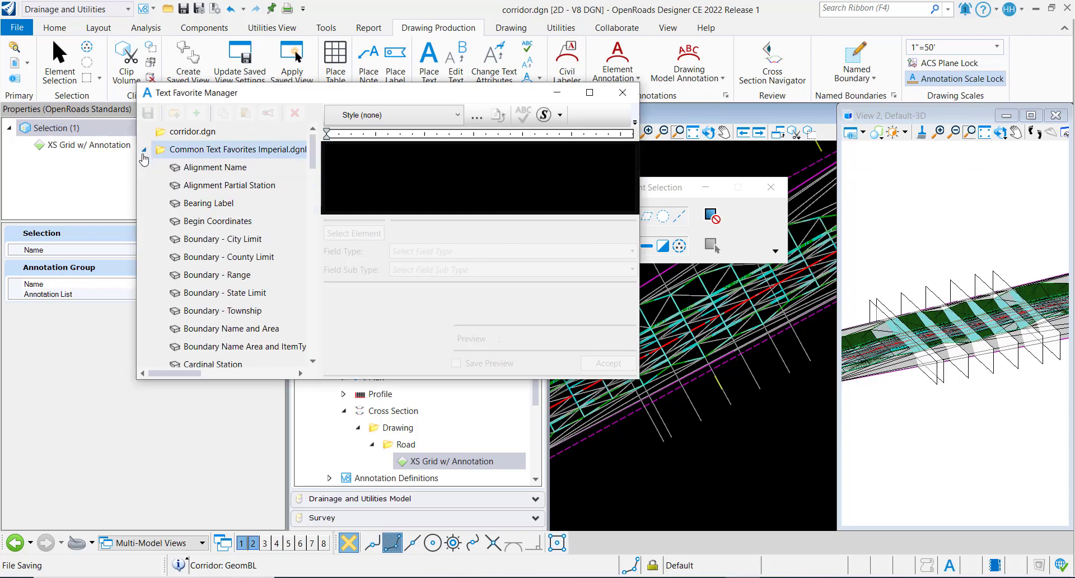
{"action": "left_click_drag", "start_coordinate": [314, 152], "coordinate": [318, 289]}
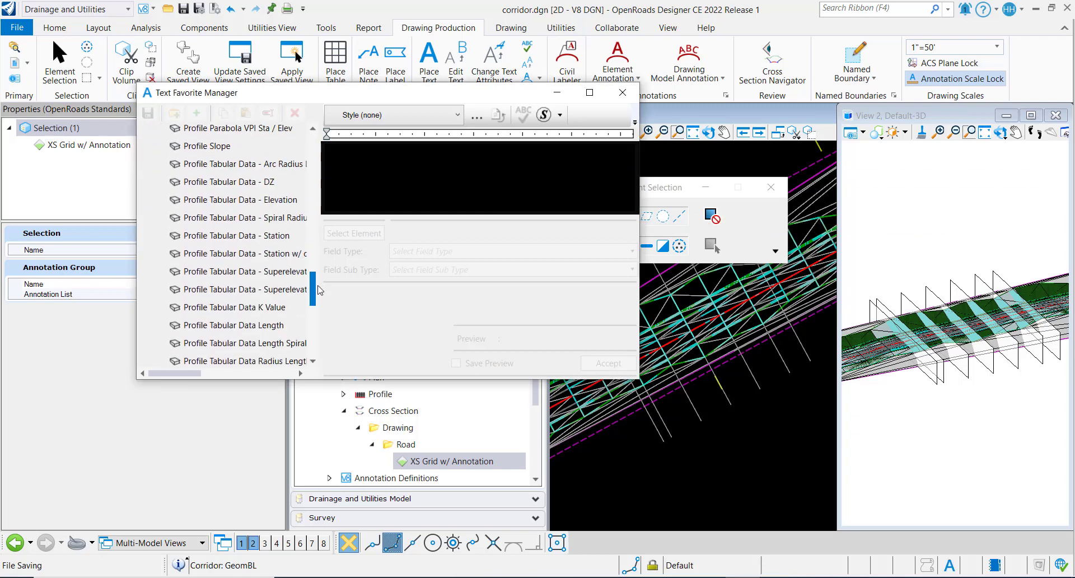
{"action": "scroll", "coordinate": [257, 280], "scroll_direction": "down", "scroll_amount": 7}
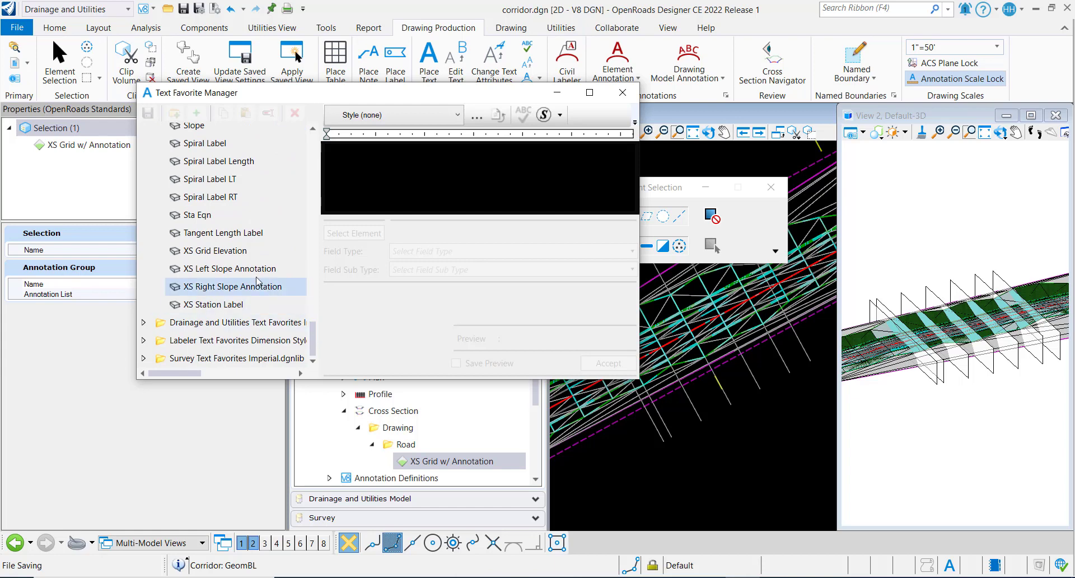
{"action": "left_click", "coordinate": [246, 270]}
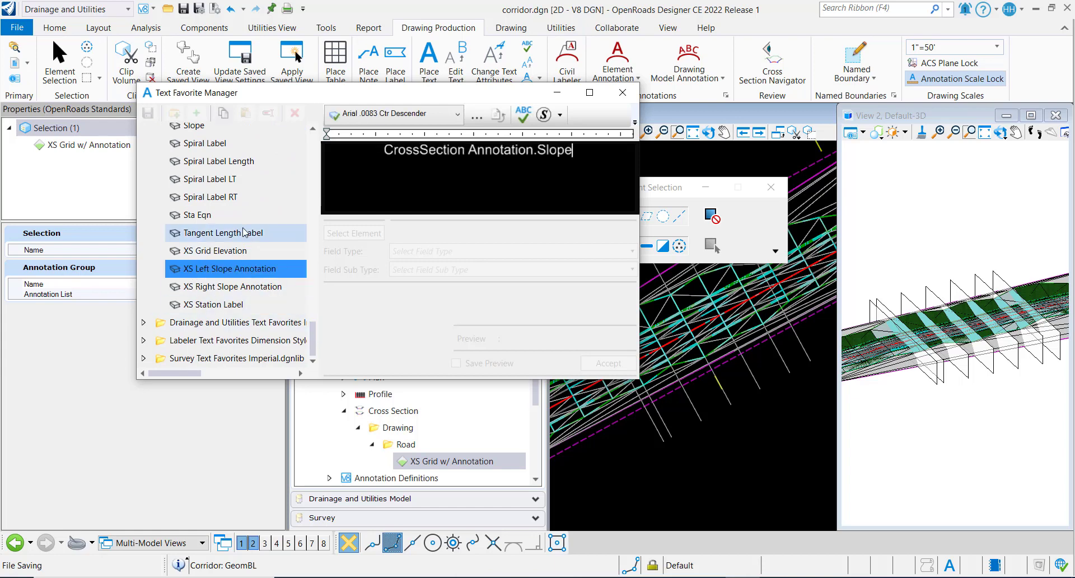
- Create a new text favorite named XSLeftAnnotate under corridor.dgn
{"action": "scroll", "coordinate": [263, 233], "scroll_direction": "up", "scroll_amount": 15}
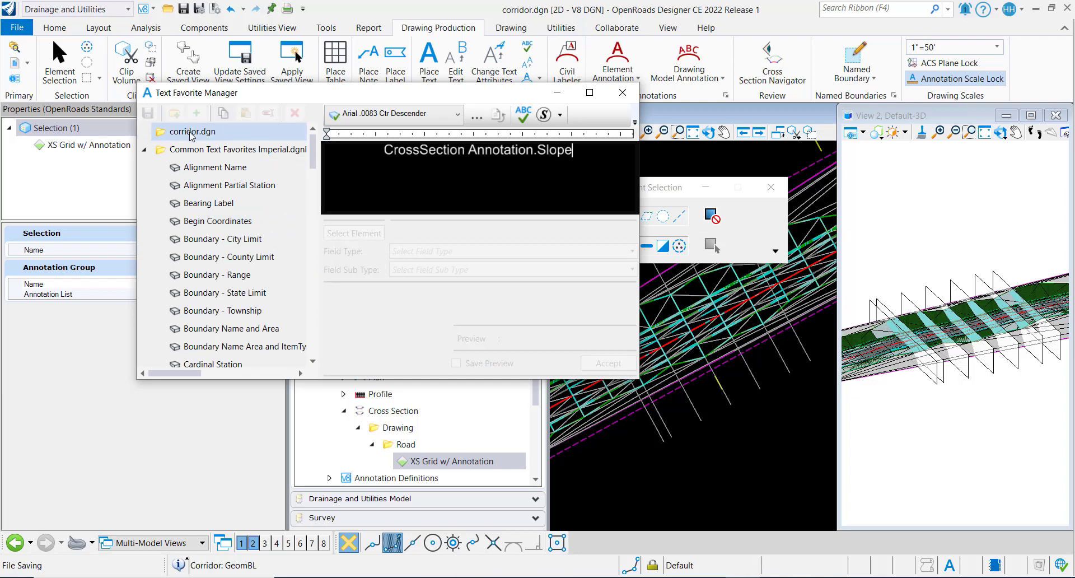
{"action": "left_click", "coordinate": [193, 132]}
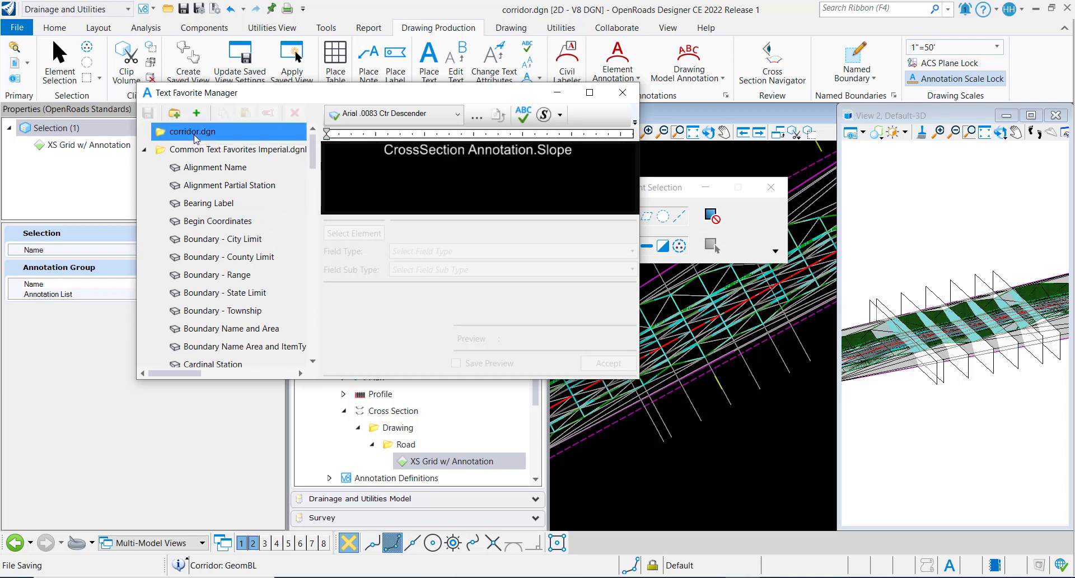
{"action": "left_click", "coordinate": [197, 114]}
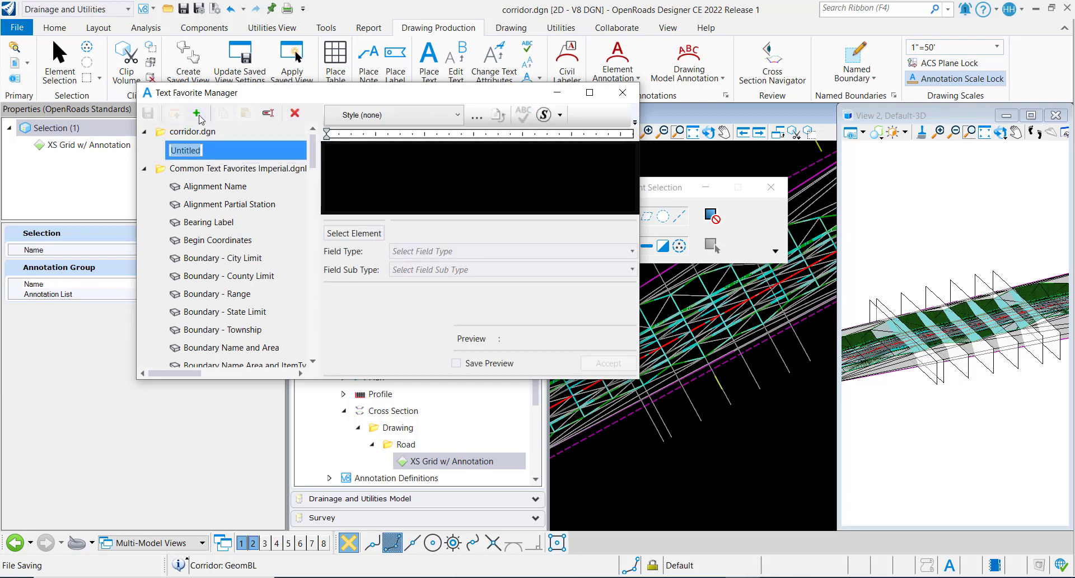
{"action": "type", "text": "XS"}
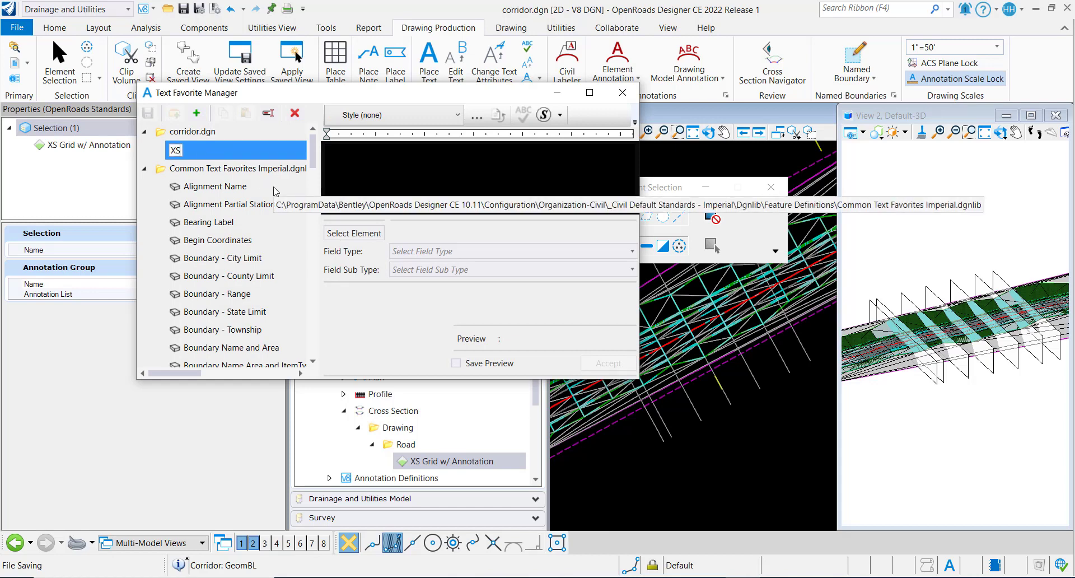
{"action": "type", "text": "LeftAnn"}
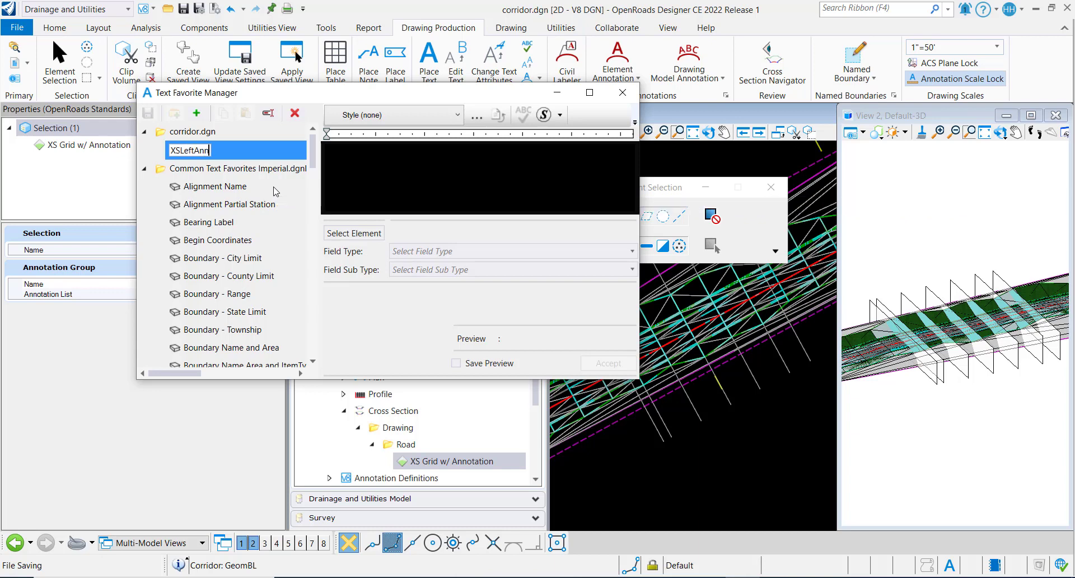
{"action": "type", "text": "otate"}
{"action": "key", "text": "Return"}
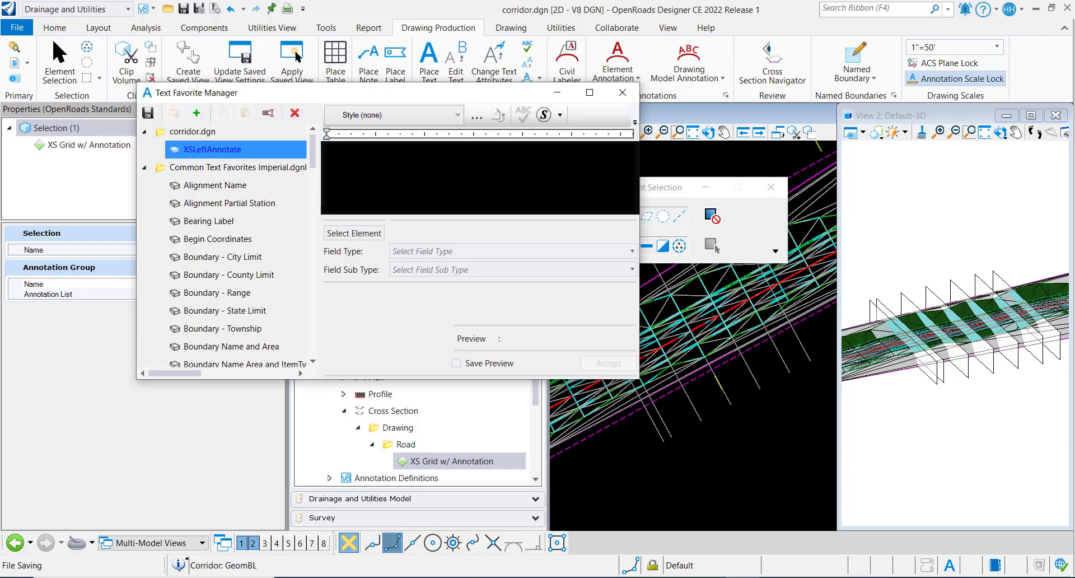
- Set XSLeftAnnotate's field type to Civil Element Properties and its field sub type to CrossSection Annotation
{"action": "left_click", "coordinate": [418, 253]}
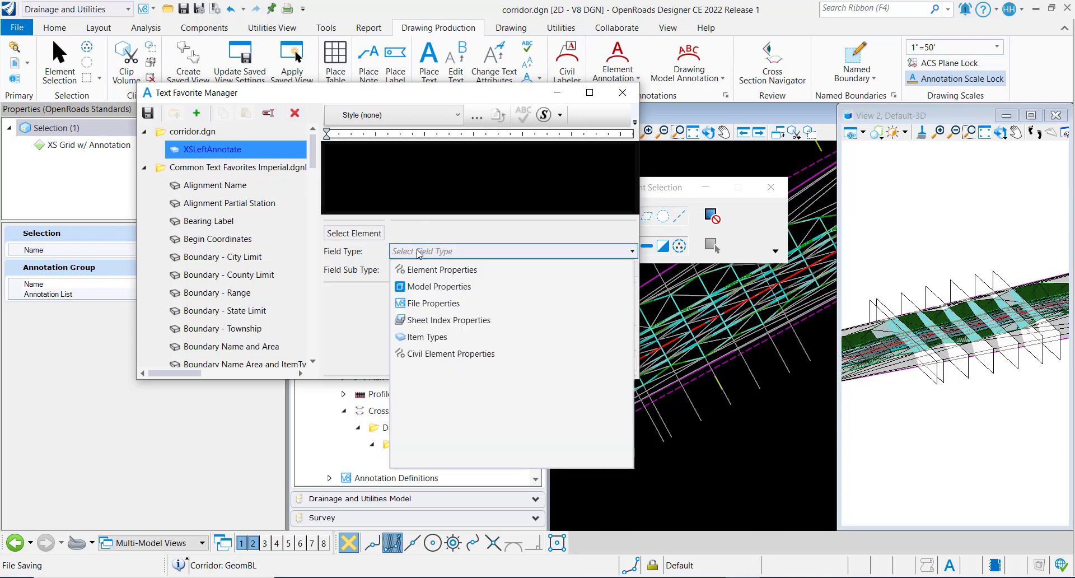
{"action": "left_click", "coordinate": [420, 354]}
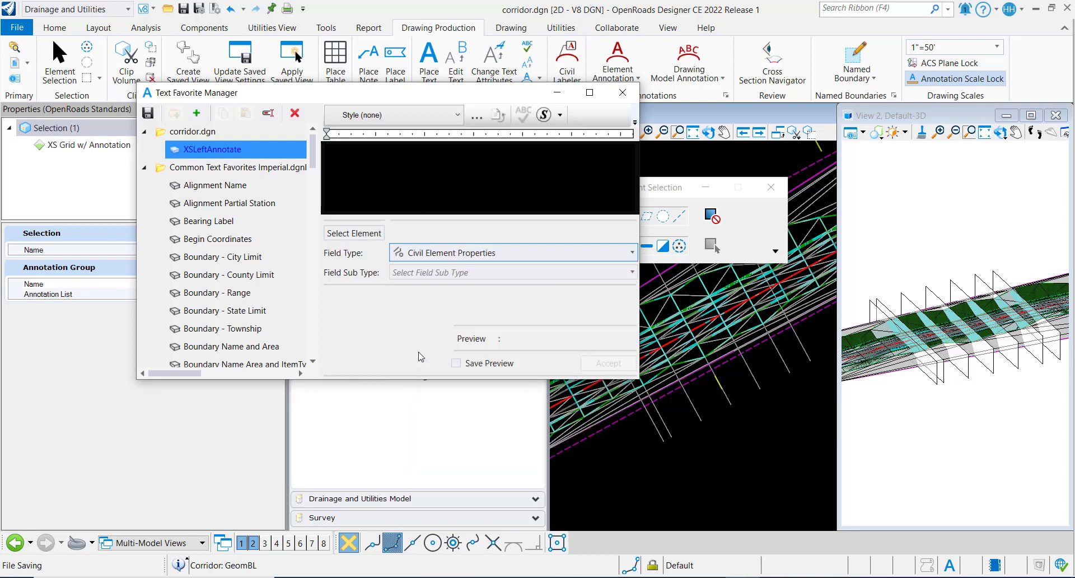
{"action": "left_click", "coordinate": [442, 273]}
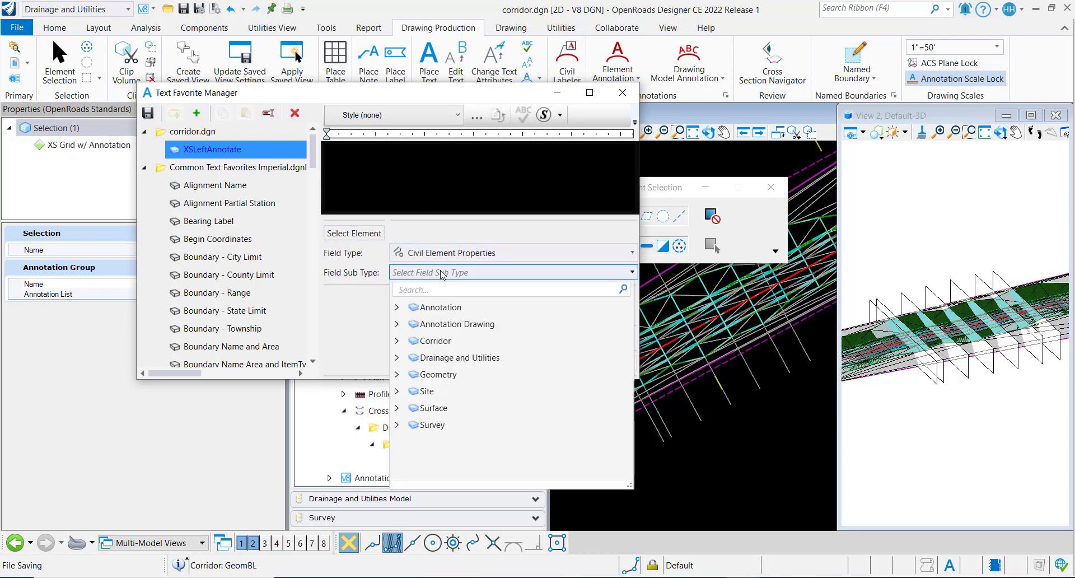
{"action": "left_click", "coordinate": [397, 308]}
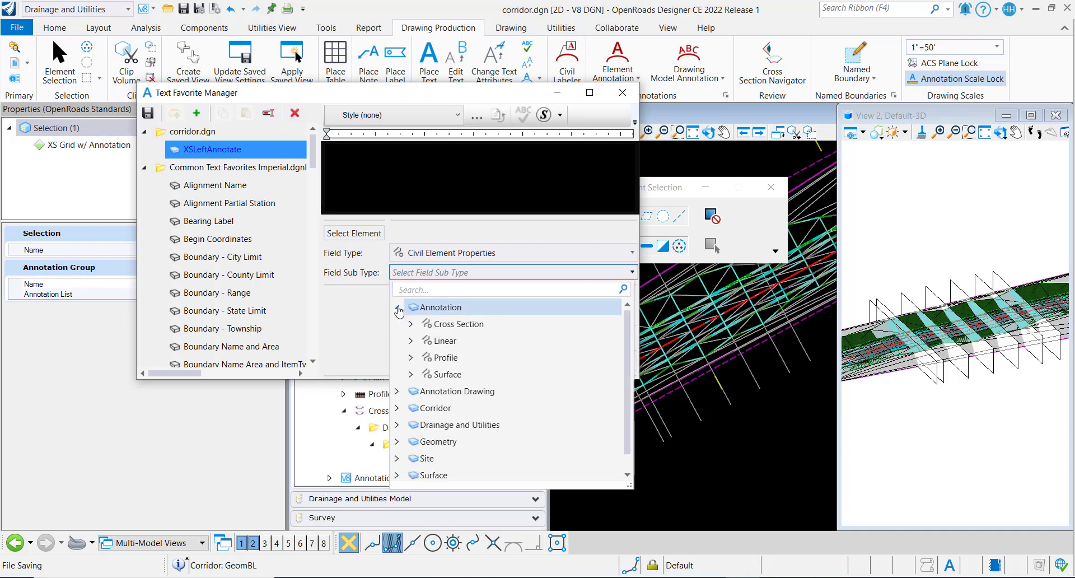
{"action": "left_click", "coordinate": [411, 324]}
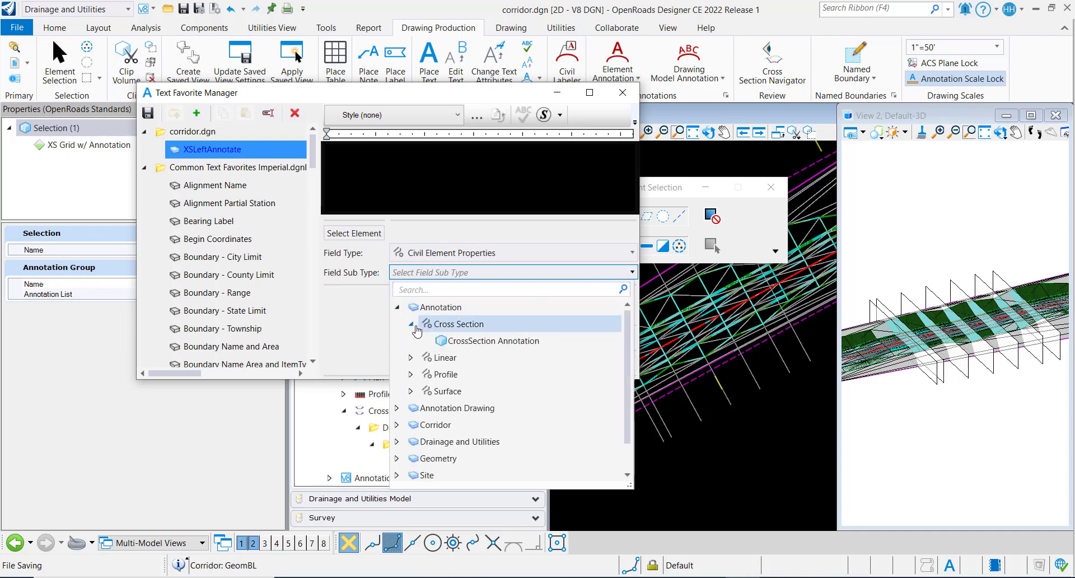
{"action": "left_click", "coordinate": [456, 341]}
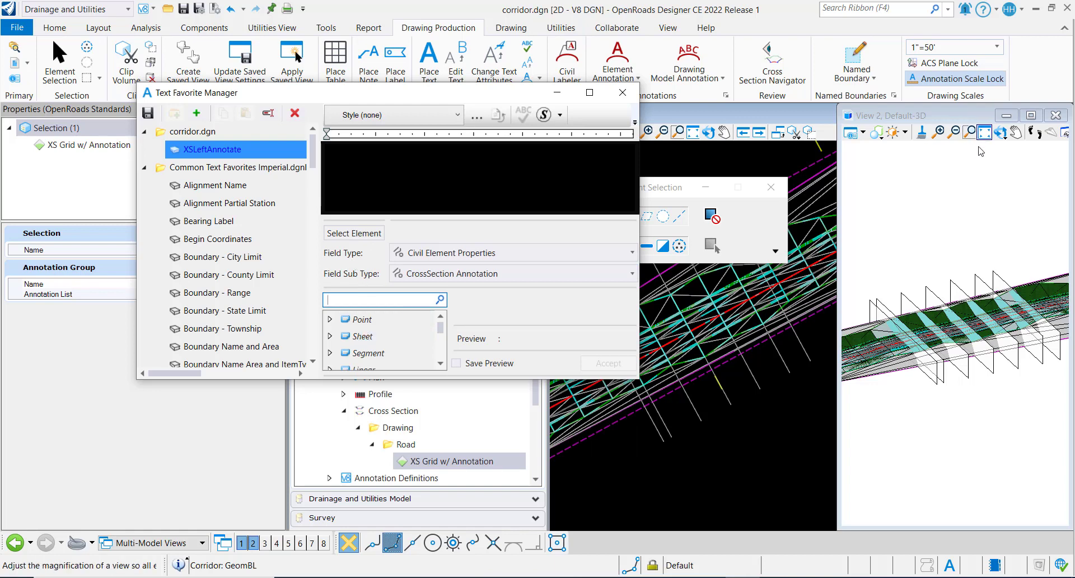
{"action": "left_click", "coordinate": [976, 149]}
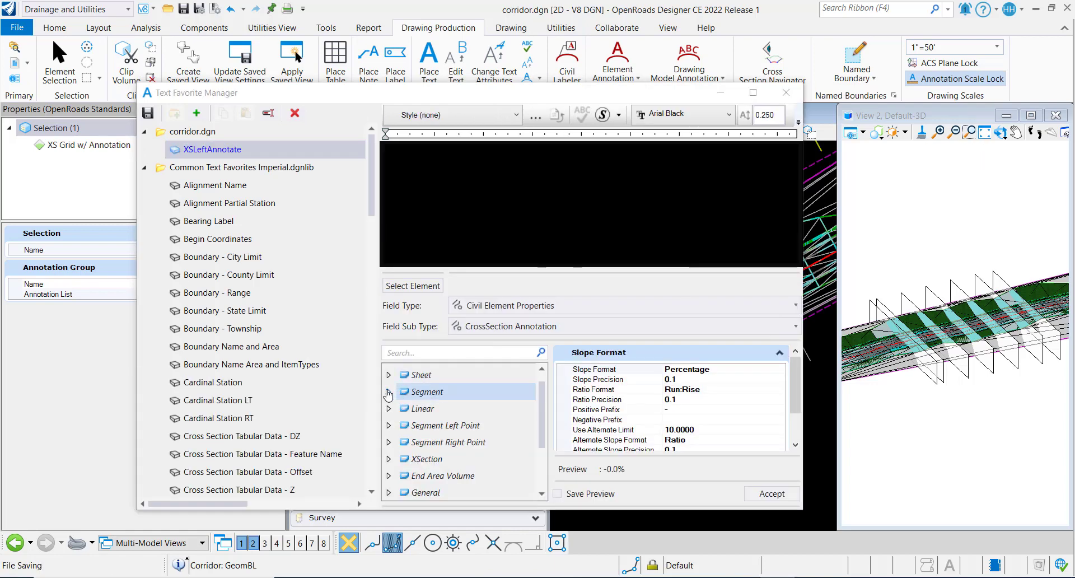
- Select the Slope property under Segment and review its ratio format options and slope precision
{"action": "left_click", "coordinate": [388, 392]}
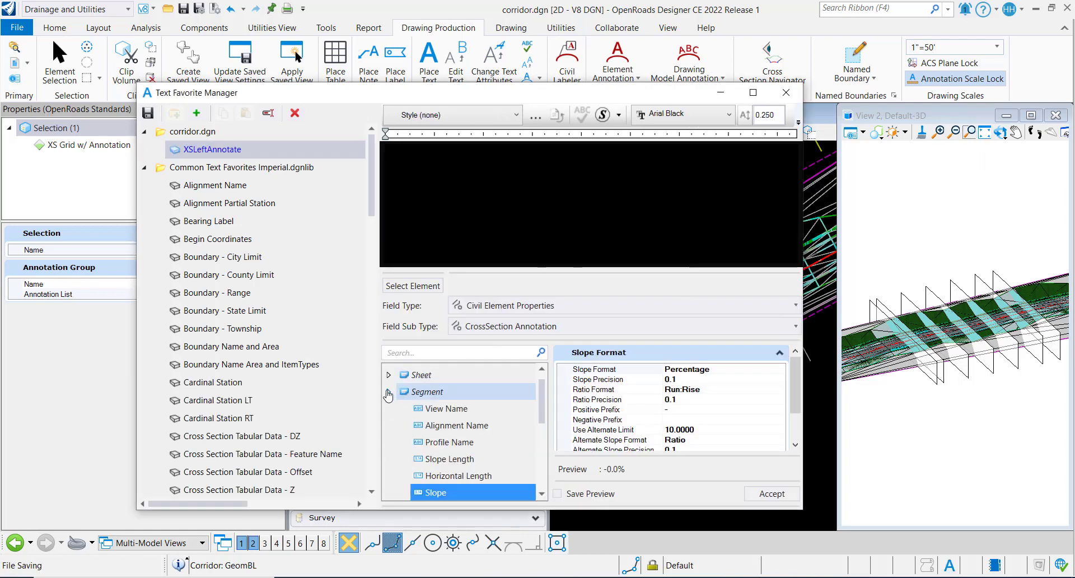
{"action": "left_click", "coordinate": [458, 493]}
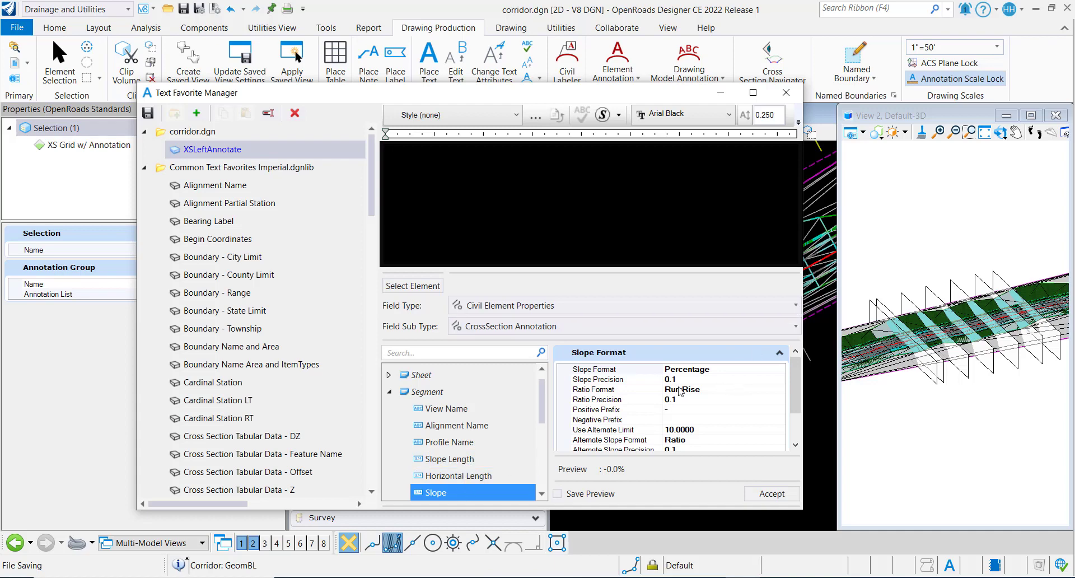
{"action": "left_click", "coordinate": [733, 390]}
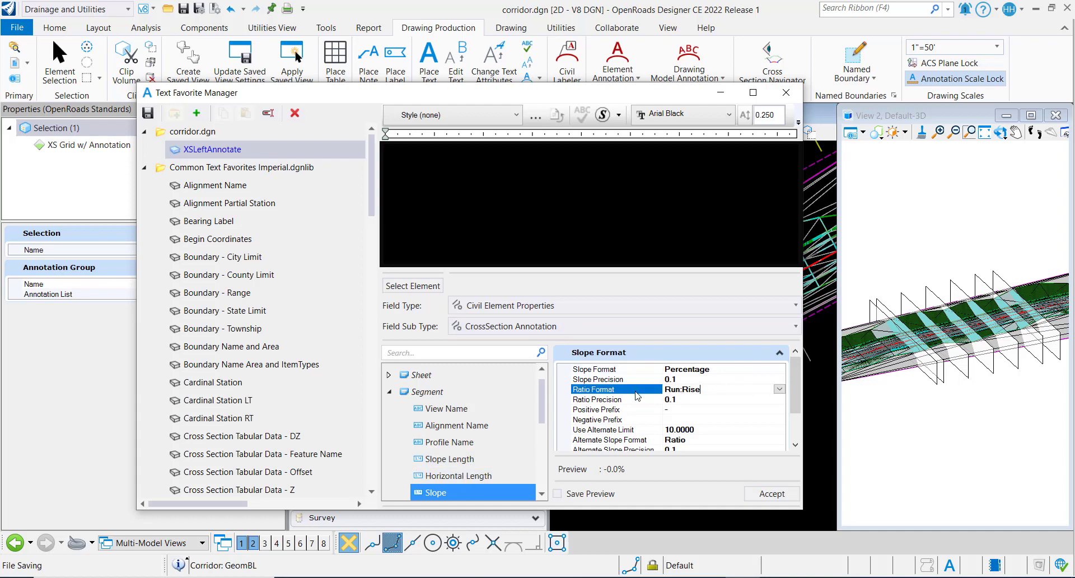
{"action": "left_click", "coordinate": [778, 389]}
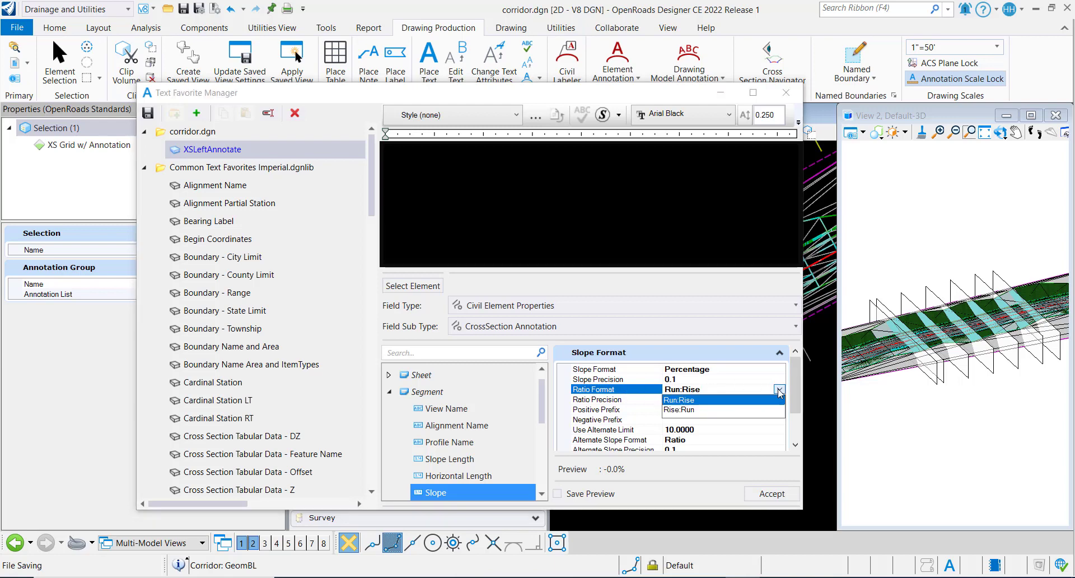
{"action": "left_click", "coordinate": [778, 392]}
{"action": "left_click", "coordinate": [718, 379]}
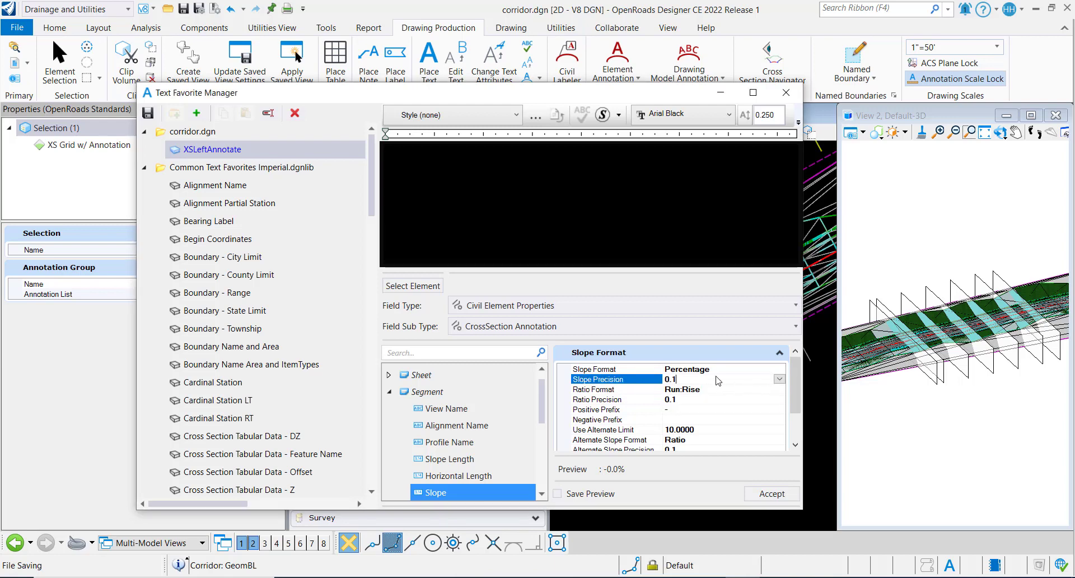
- Set the Alternate Slope Format of the Slope property to Percentage
{"action": "scroll", "coordinate": [719, 390], "scroll_direction": "down", "scroll_amount": 2}
{"action": "left_click", "coordinate": [722, 393]}
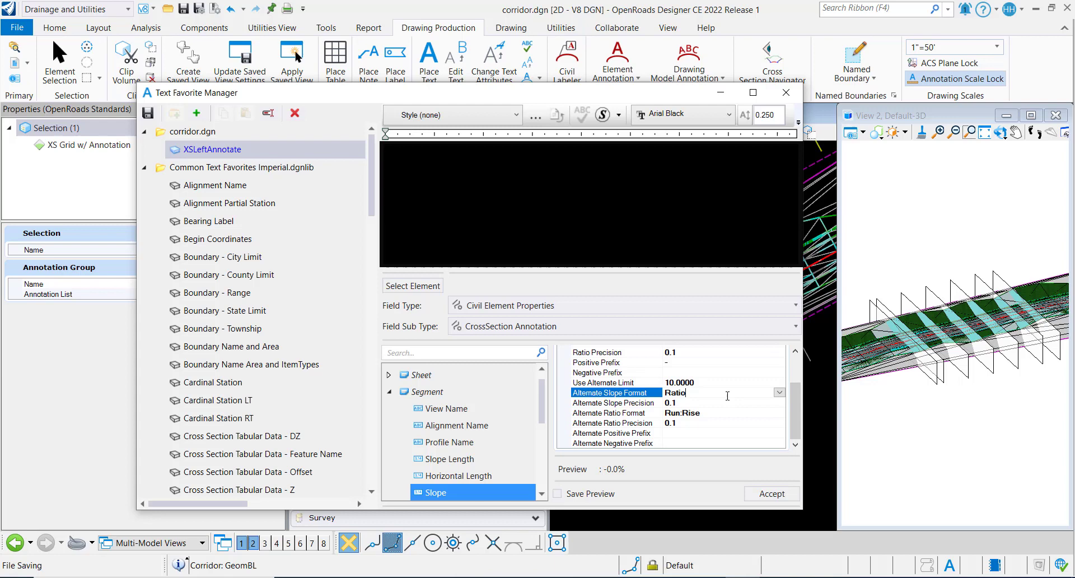
{"action": "left_click", "coordinate": [778, 392]}
{"action": "left_click", "coordinate": [686, 413]}
{"action": "left_click", "coordinate": [727, 415]}
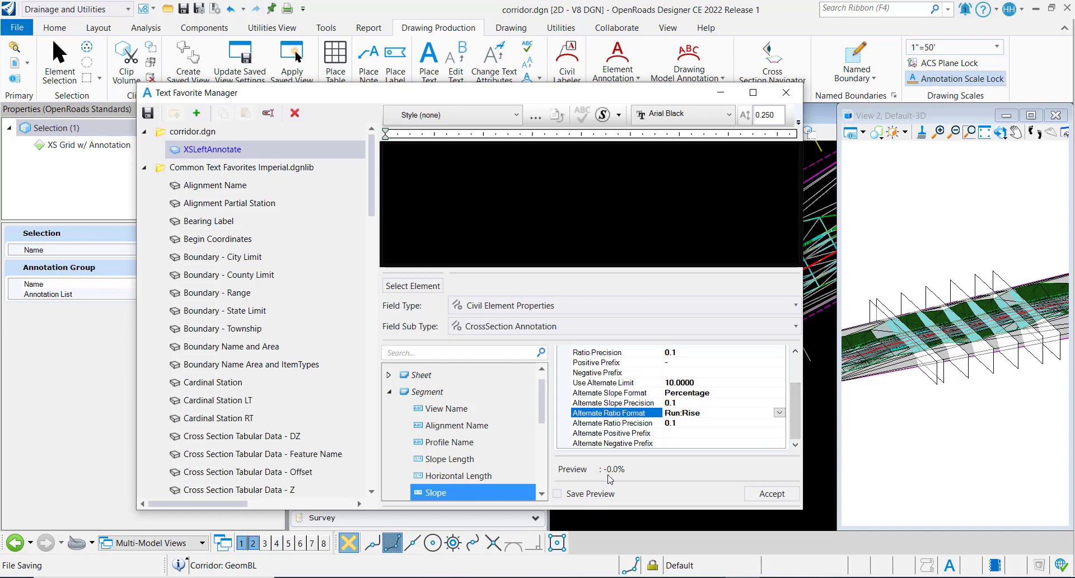
- Insert the Slope field into XSLeftAnnotate, save the text favorite and close the Text Favorite Manager
{"action": "left_click", "coordinate": [771, 493]}
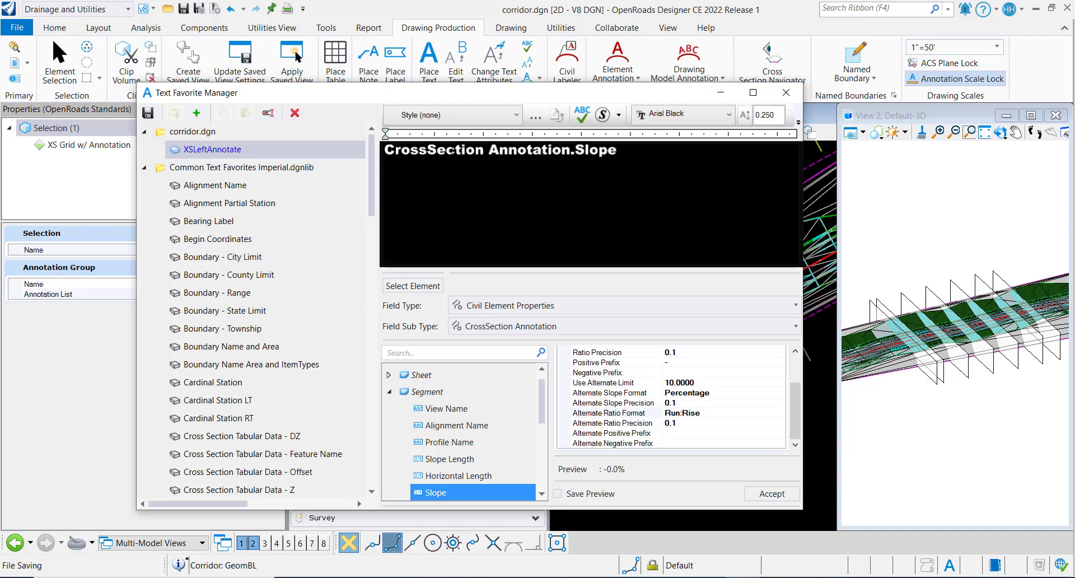
{"action": "left_click", "coordinate": [148, 114]}
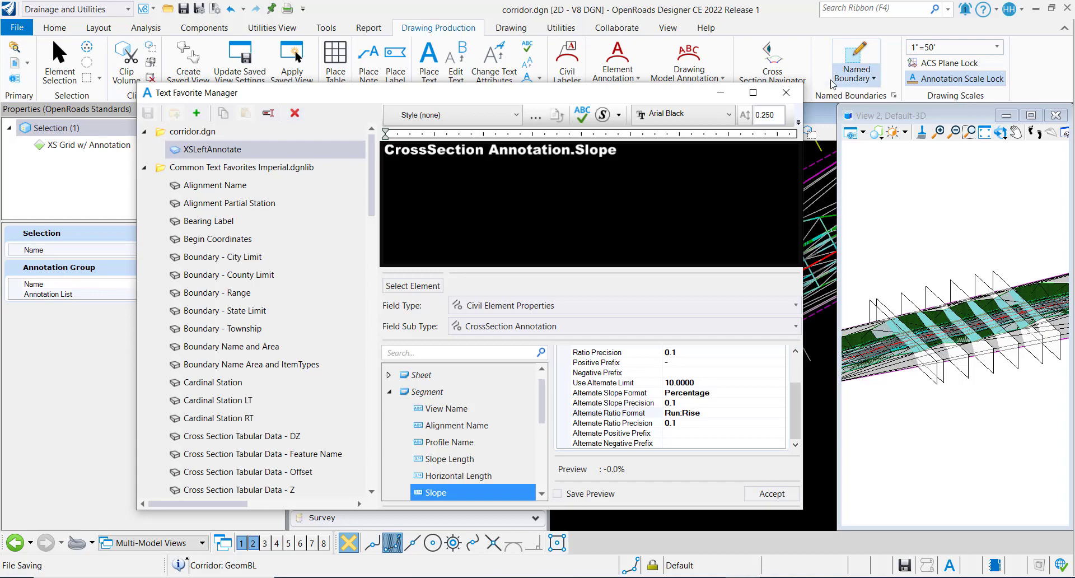
{"action": "left_click", "coordinate": [786, 93]}
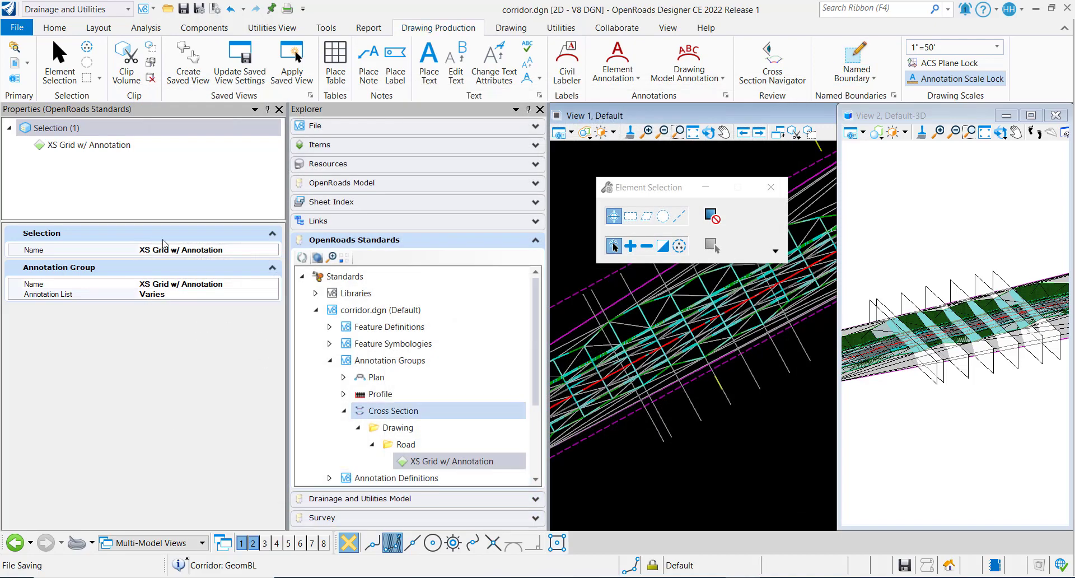
- Reopen the annotation manager for XS Grid w/ Annotation and show the text settings of XS Left Slope Annotation
{"action": "left_click", "coordinate": [225, 293]}
{"action": "left_click", "coordinate": [272, 295]}
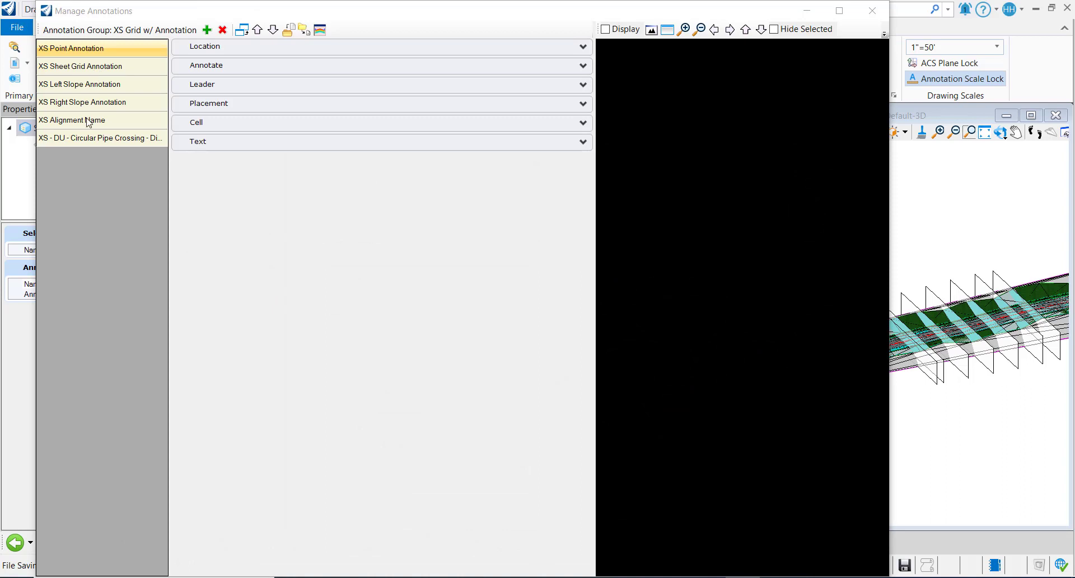
{"action": "left_click", "coordinate": [78, 85]}
{"action": "left_click", "coordinate": [195, 140]}
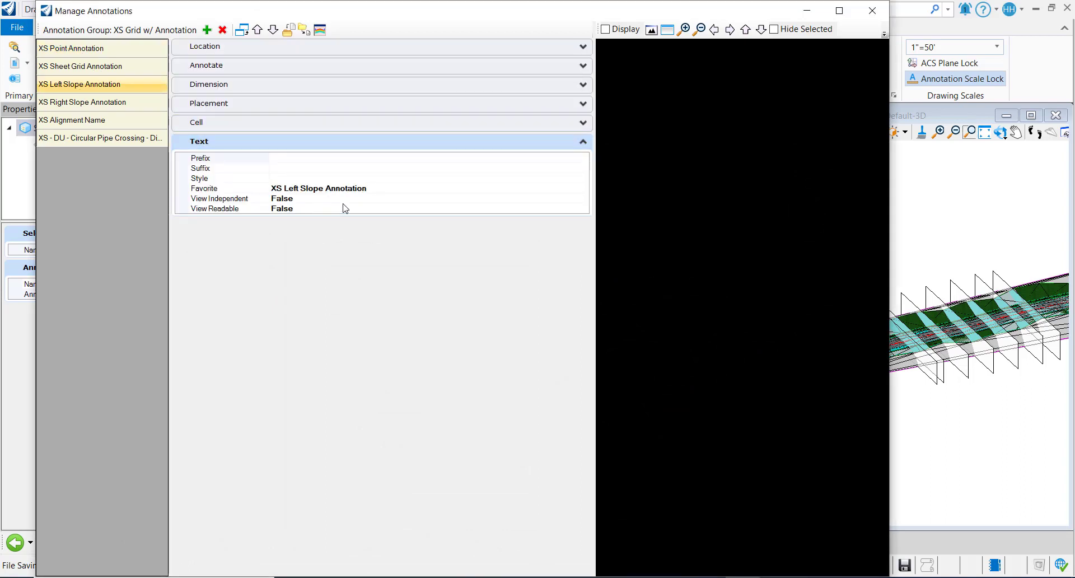
- Look up XSLeftAnnotate under corridor.dgn among the available text favorites, keeping the current favorite
{"action": "left_click", "coordinate": [485, 188]}
{"action": "left_click", "coordinate": [582, 189]}
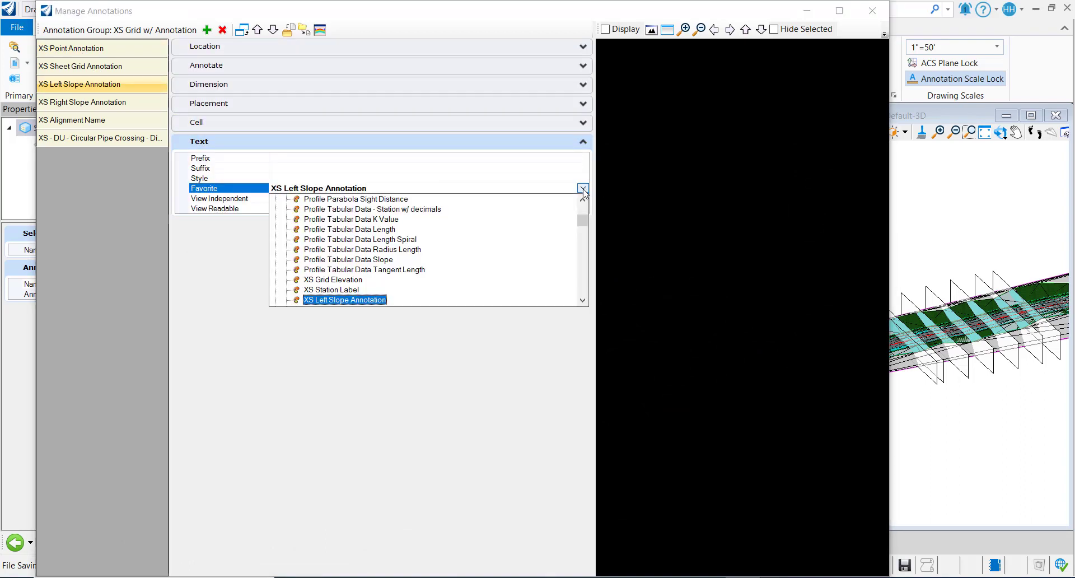
{"action": "scroll", "coordinate": [582, 216], "scroll_direction": "up", "scroll_amount": 3}
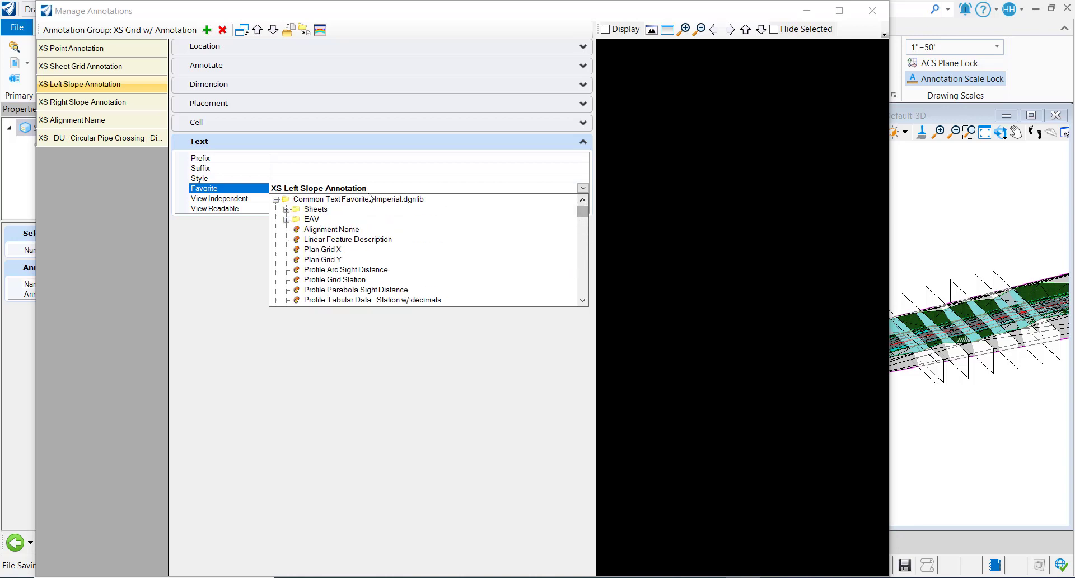
{"action": "left_click", "coordinate": [276, 199]}
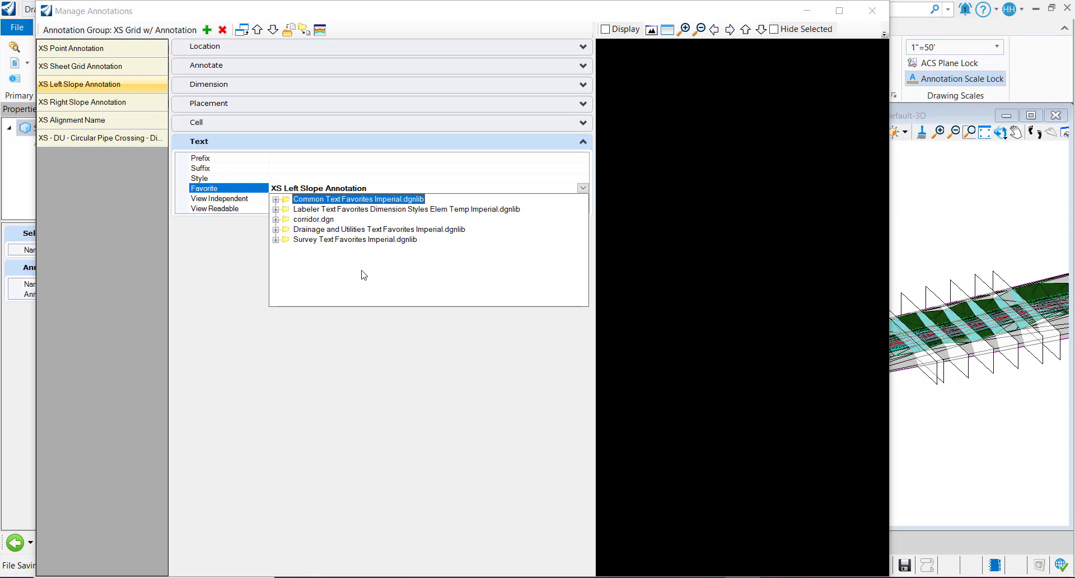
{"action": "left_click", "coordinate": [275, 220]}
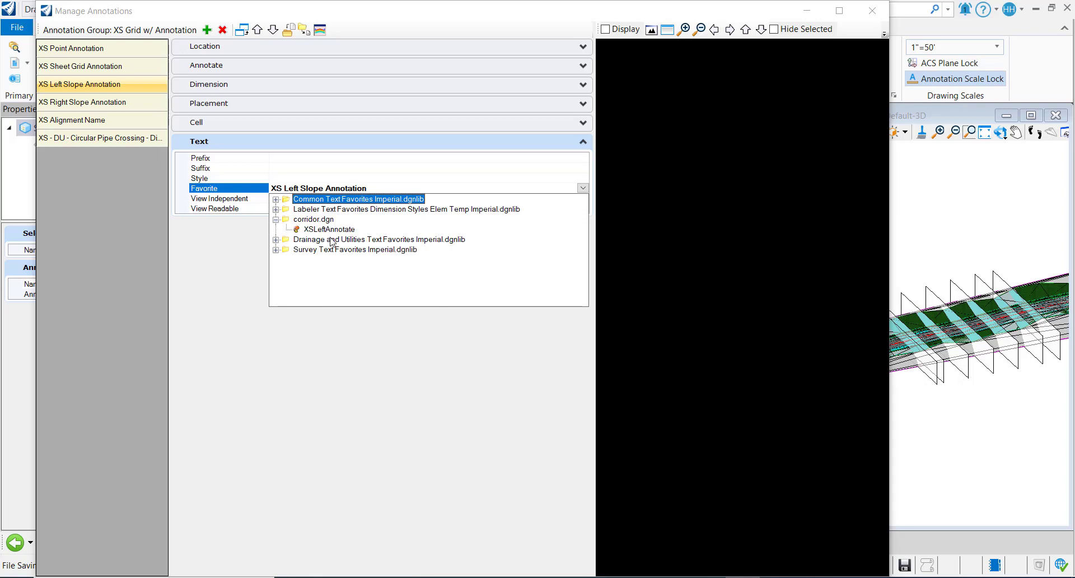
{"action": "left_click", "coordinate": [338, 331]}
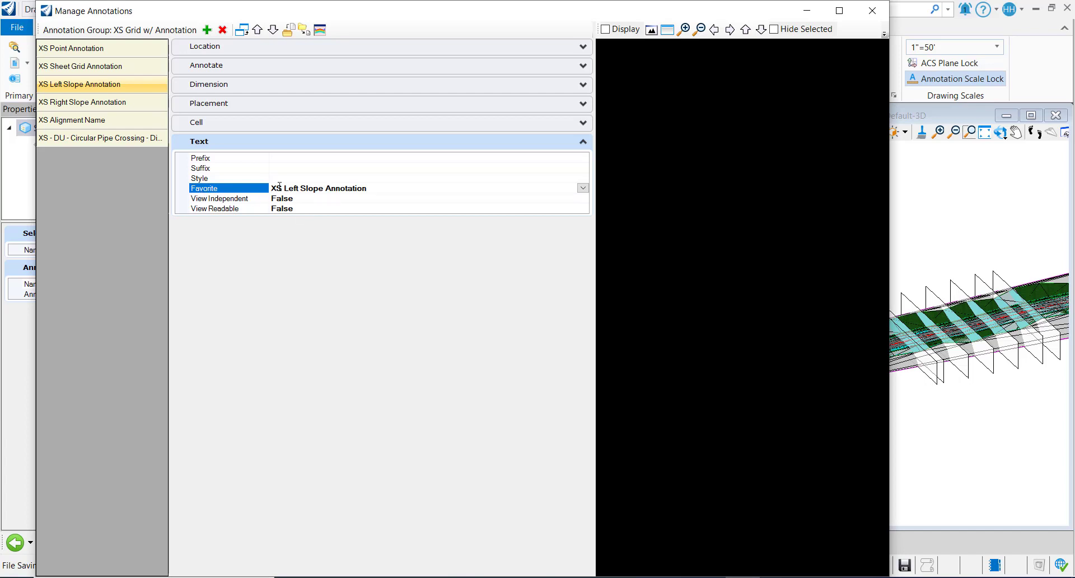
- Show the location, placement and annotate settings of XS Left Slope Annotation, open its location filter and turn on the preview display
{"action": "left_click", "coordinate": [259, 48]}
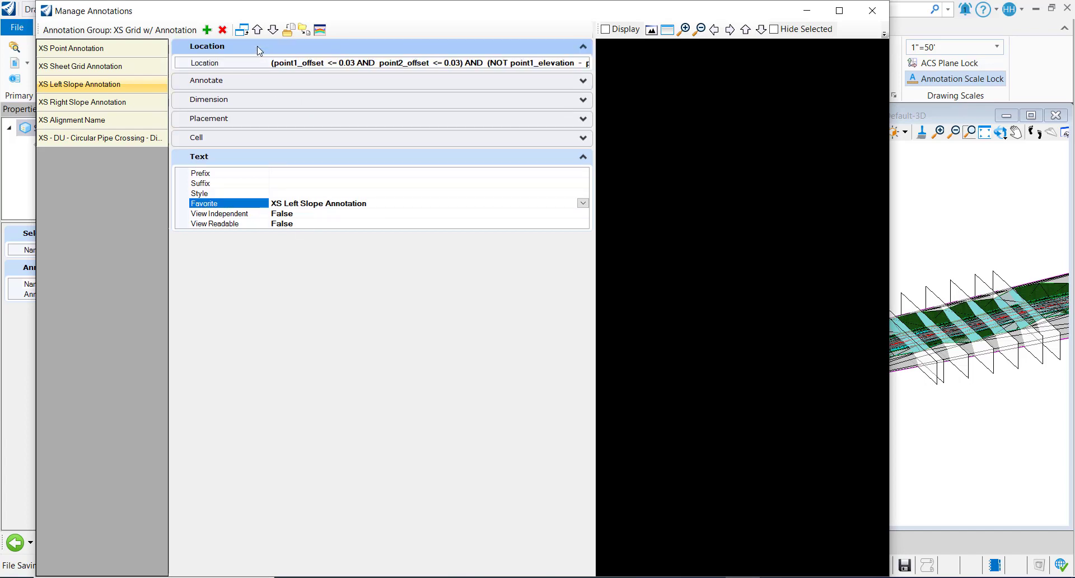
{"action": "left_click", "coordinate": [247, 117]}
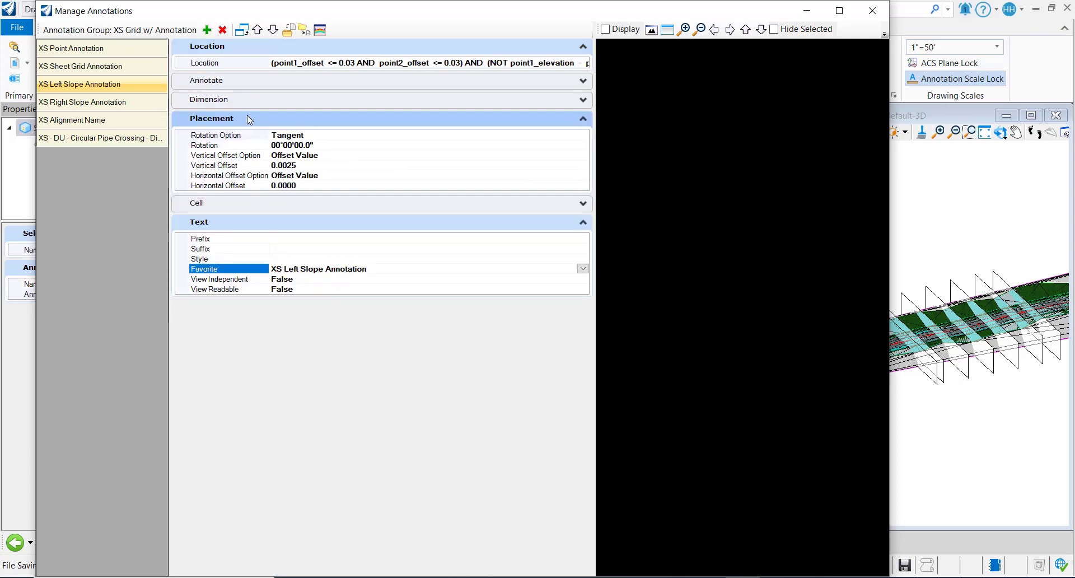
{"action": "left_click", "coordinate": [234, 82]}
{"action": "left_click", "coordinate": [545, 62]}
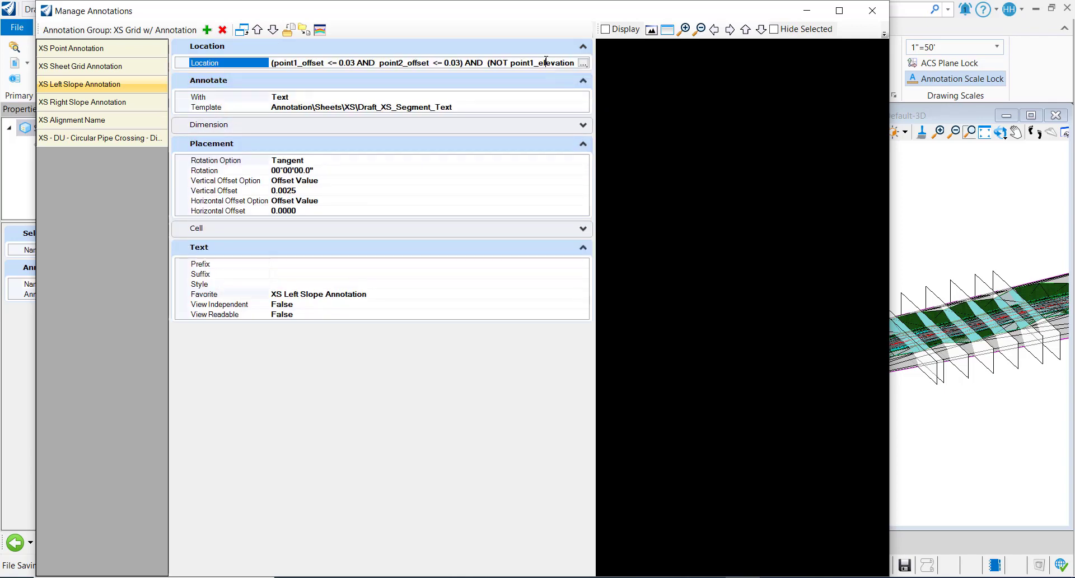
{"action": "left_click", "coordinate": [582, 62]}
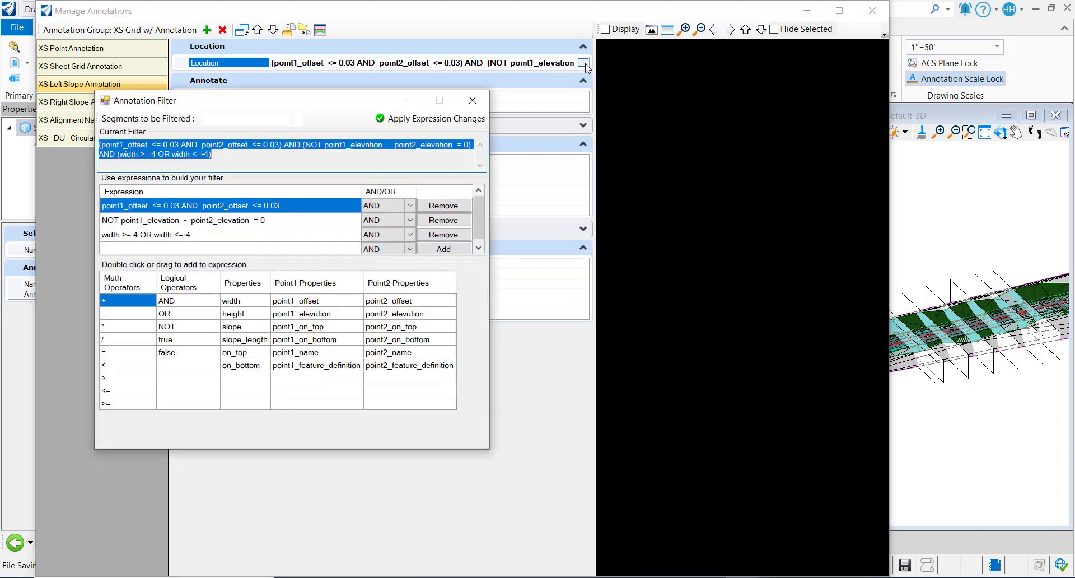
{"action": "left_click", "coordinate": [660, 32]}
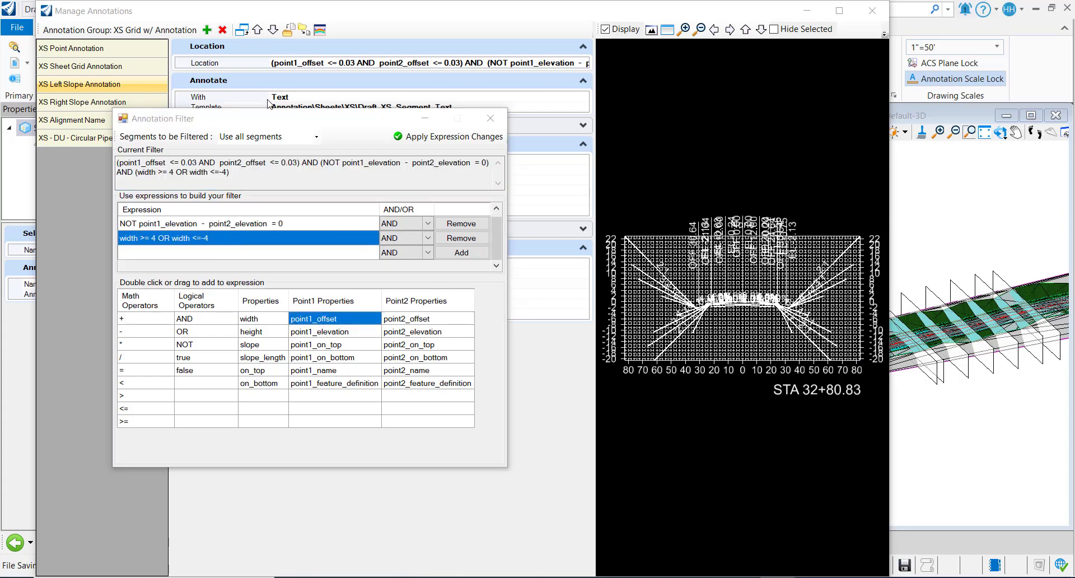
- Set Segments to be Filtered to Create list of segments and load the undivided 2 Lanes template under Concrete Pavt w/ Asphalt Shoulders for segment selection
{"action": "left_click", "coordinate": [316, 136]}
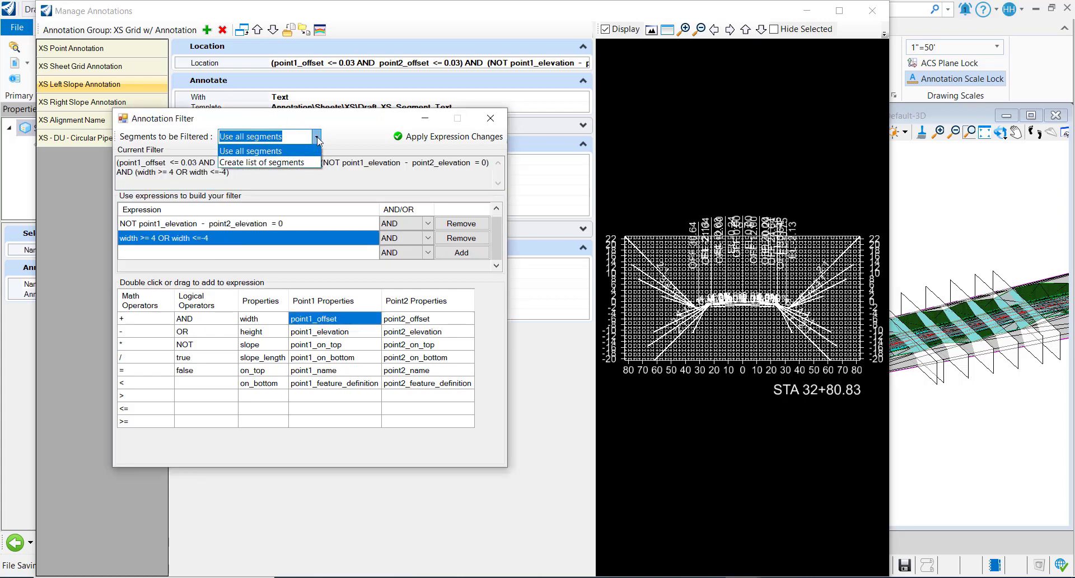
{"action": "left_click", "coordinate": [297, 162]}
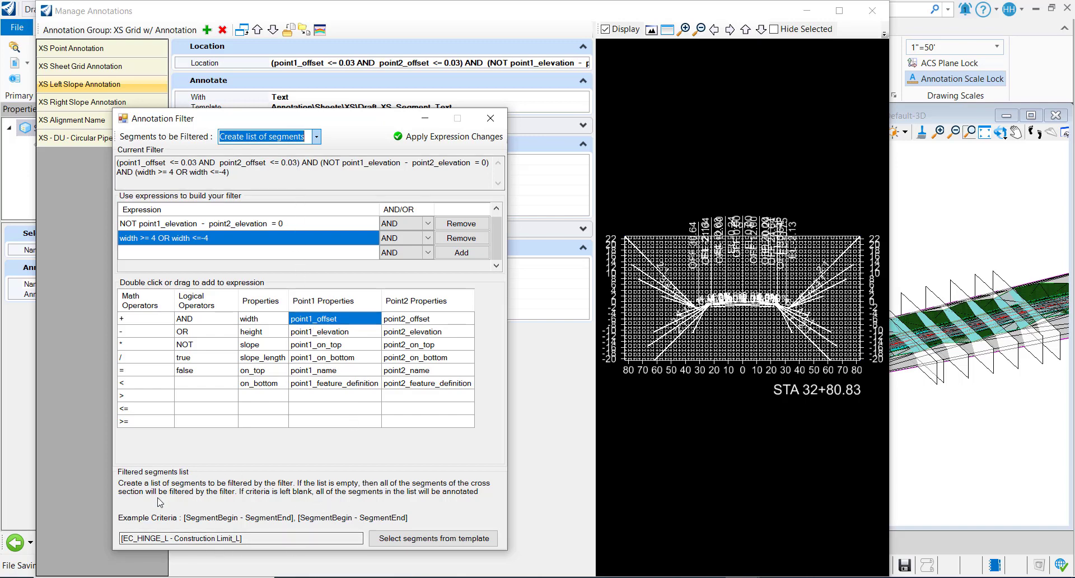
{"action": "left_click", "coordinate": [422, 539]}
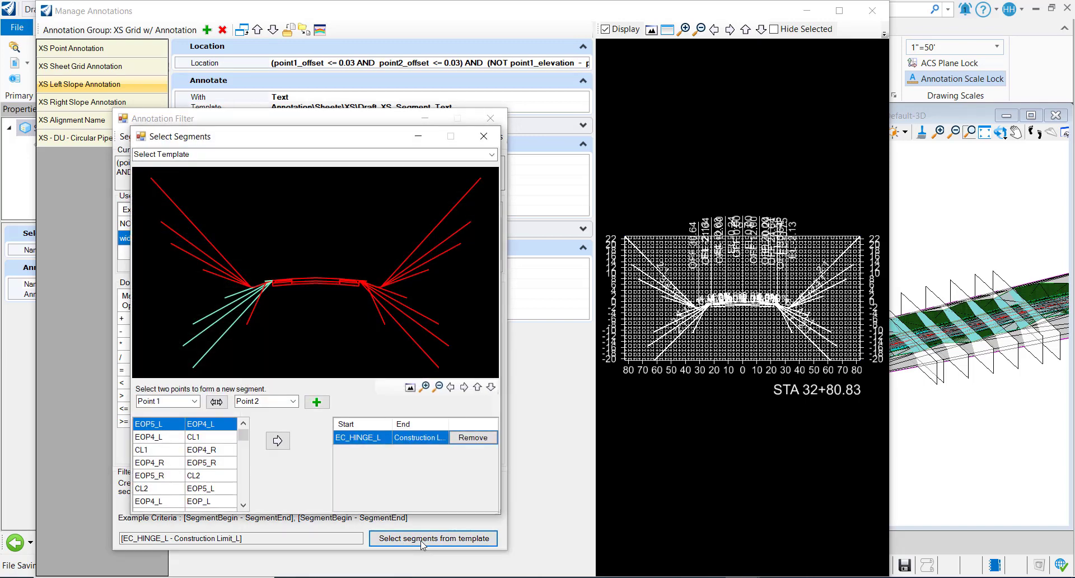
{"action": "left_click", "coordinate": [491, 155]}
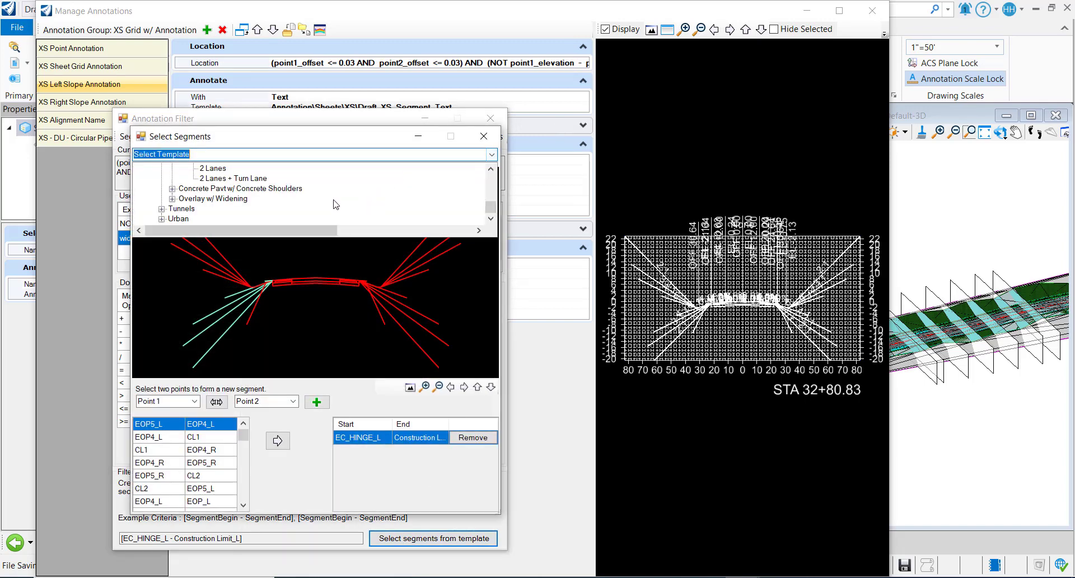
{"action": "scroll", "coordinate": [245, 196], "scroll_direction": "up", "scroll_amount": 1}
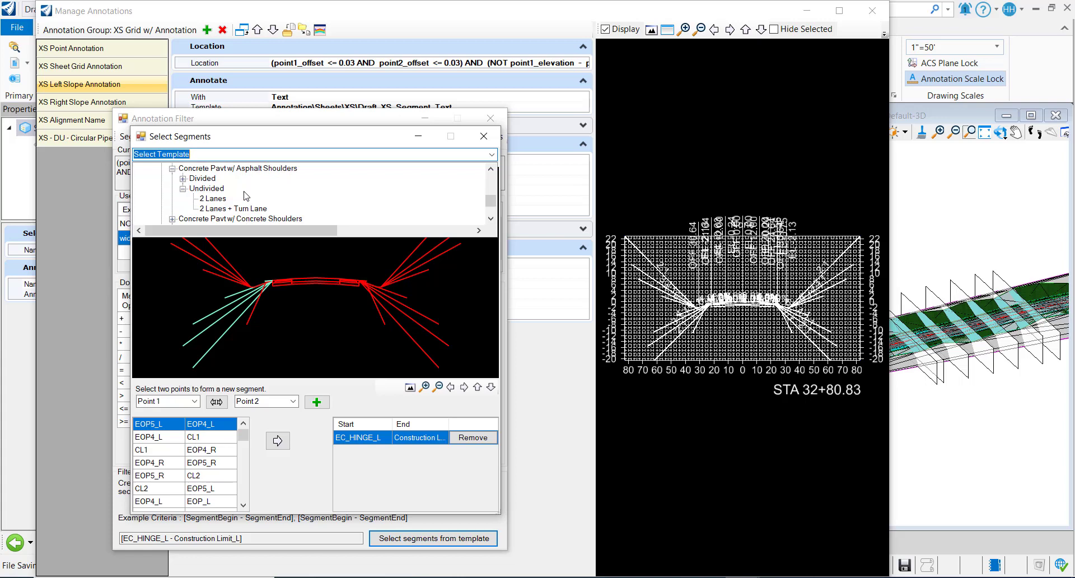
{"action": "left_click", "coordinate": [213, 200]}
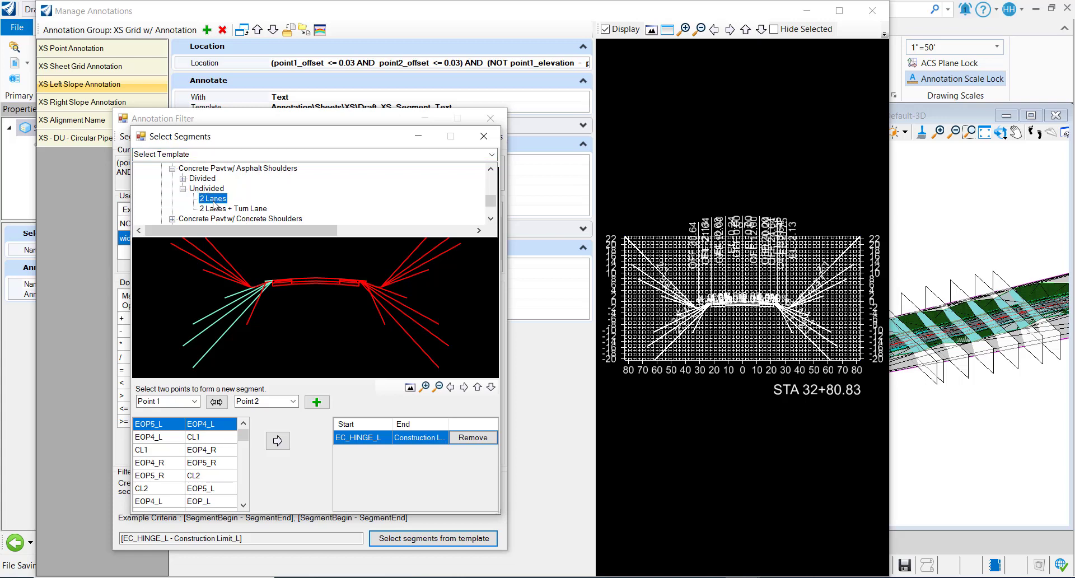
{"action": "double_click", "coordinate": [213, 200]}
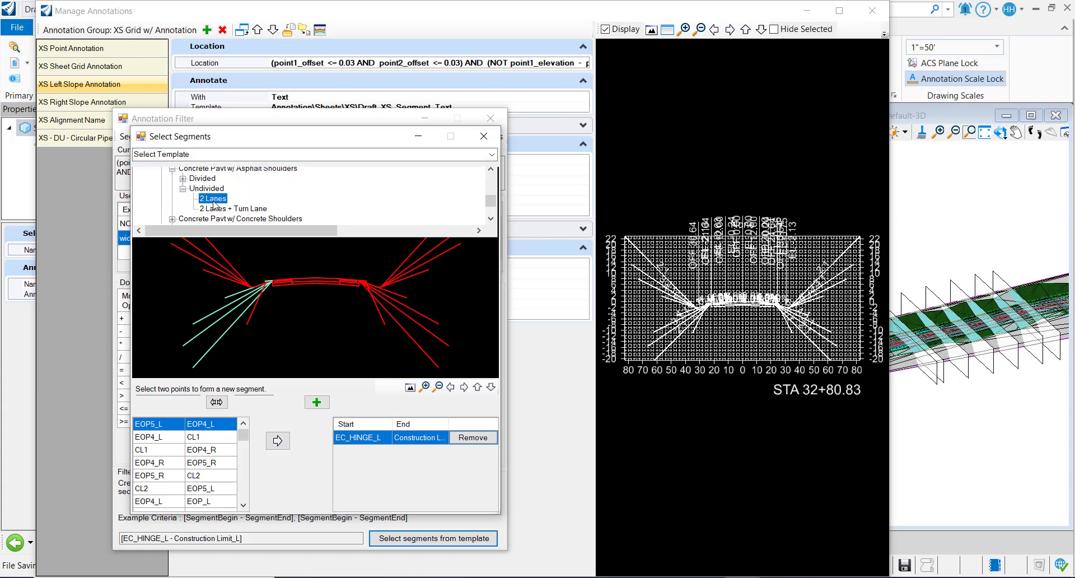
- Add the template's right-side segments starting at EC_HINGE_R, the right ditch and EC_CZ_R to the filtered segments list
{"action": "left_click", "coordinate": [364, 284]}
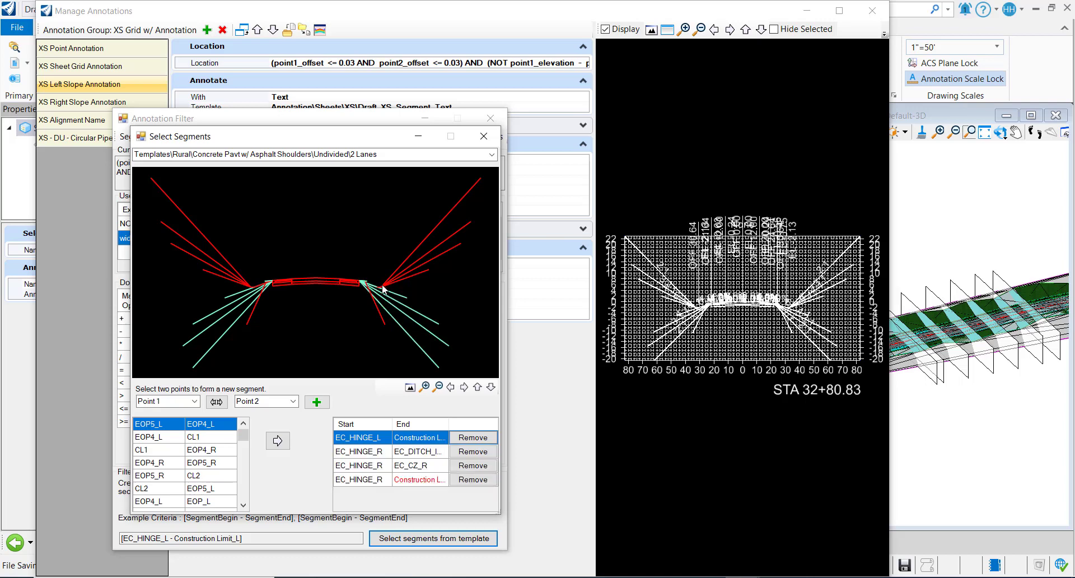
{"action": "left_click", "coordinate": [390, 283]}
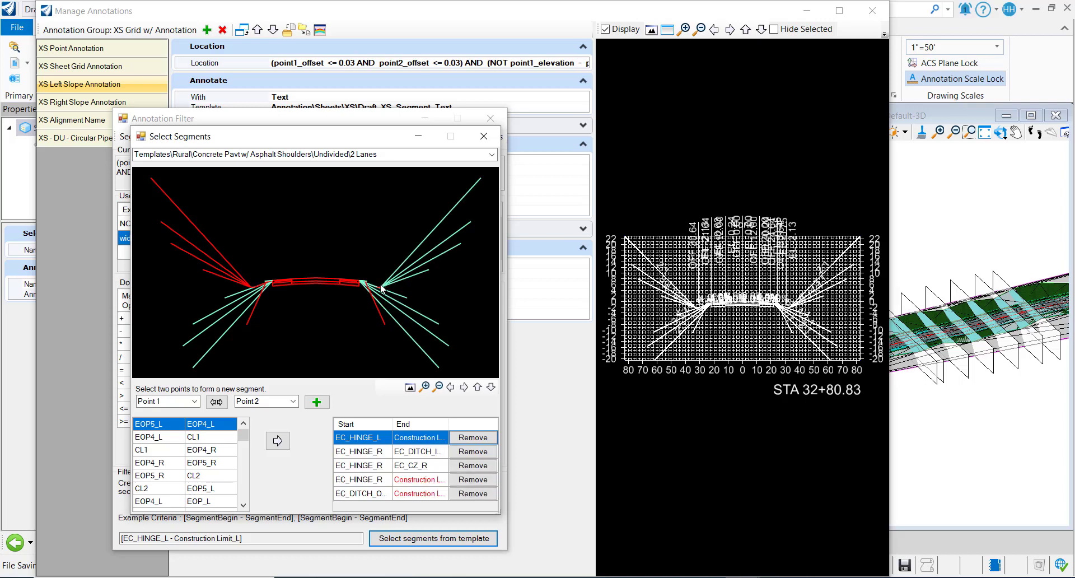
{"action": "left_click", "coordinate": [377, 312]}
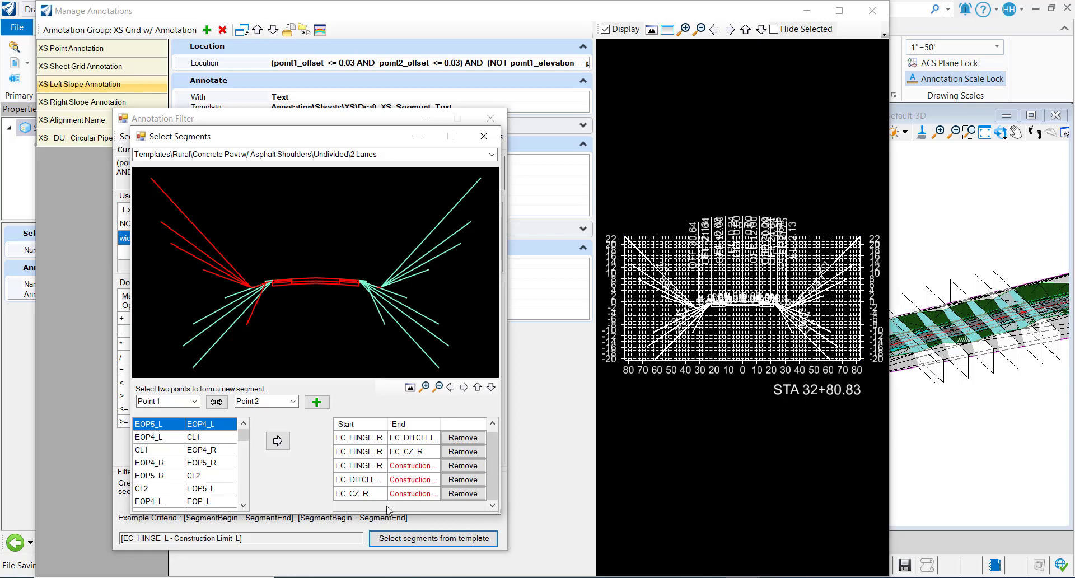
- Close the segment selection and set Segments to be Filtered back to Use all segments
{"action": "left_click", "coordinate": [485, 142]}
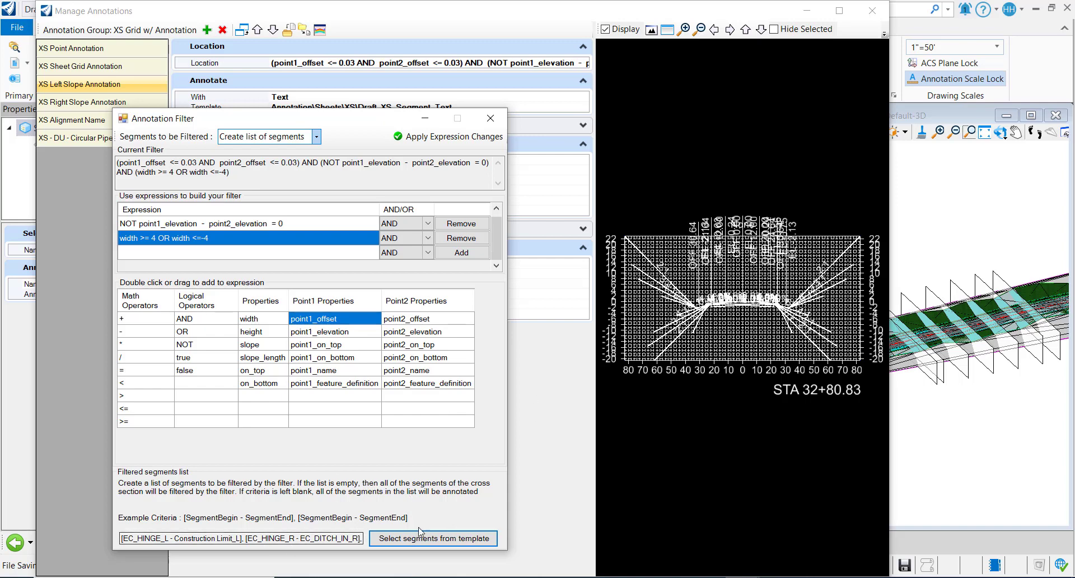
{"action": "left_click", "coordinate": [285, 136]}
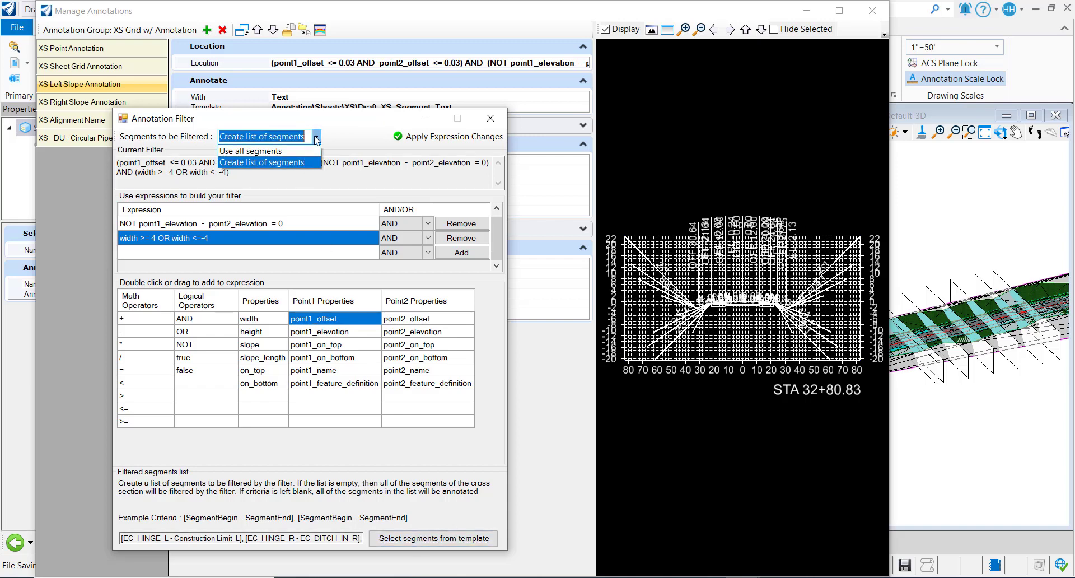
{"action": "left_click", "coordinate": [291, 153]}
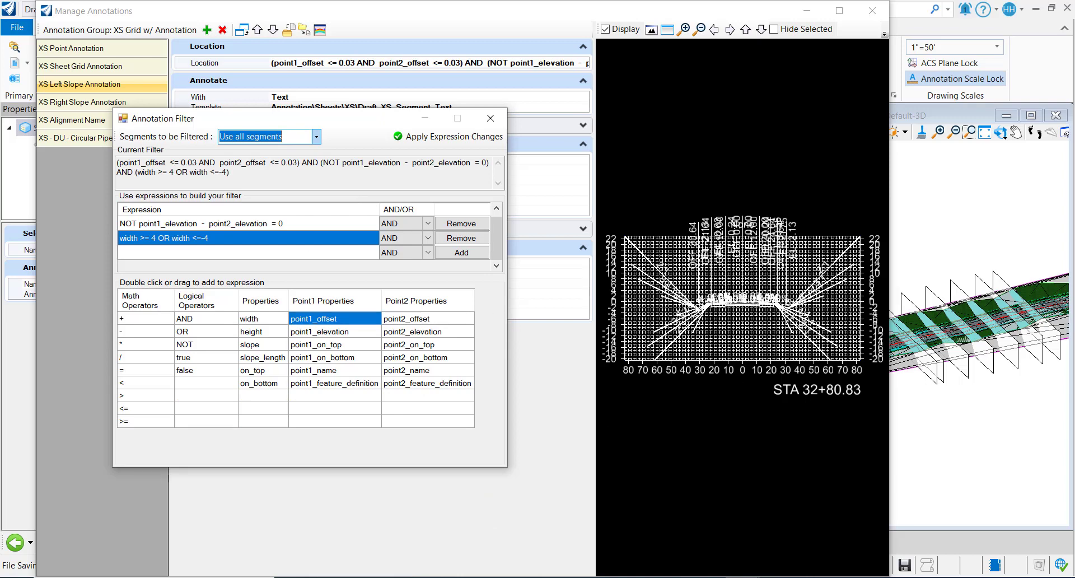
- Close the annotation filter and the annotation manager, and open the GeomBL - 2+50.00 cross section view
{"action": "left_click", "coordinate": [491, 120]}
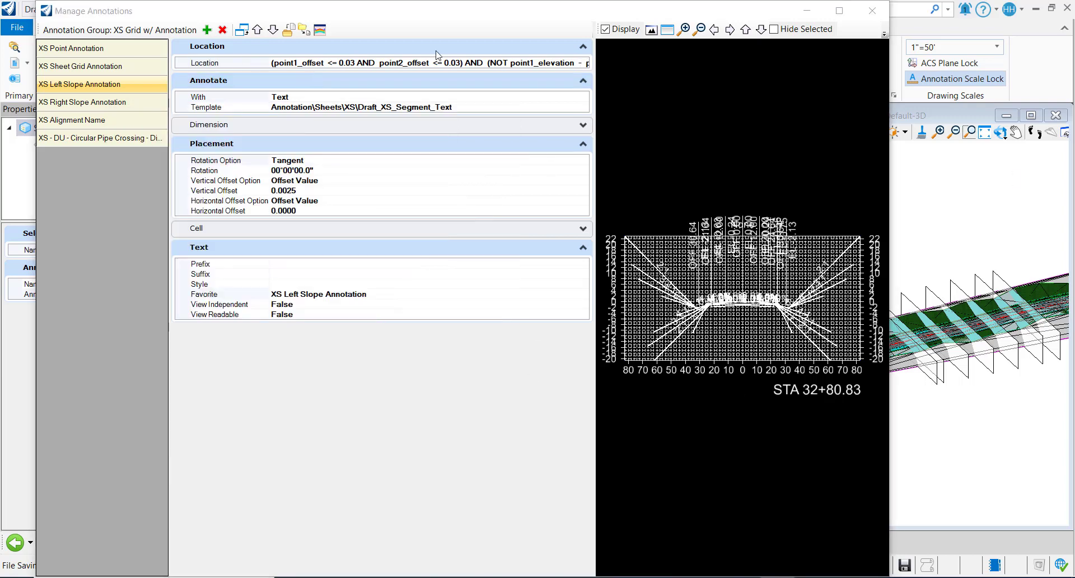
{"action": "left_click", "coordinate": [872, 10]}
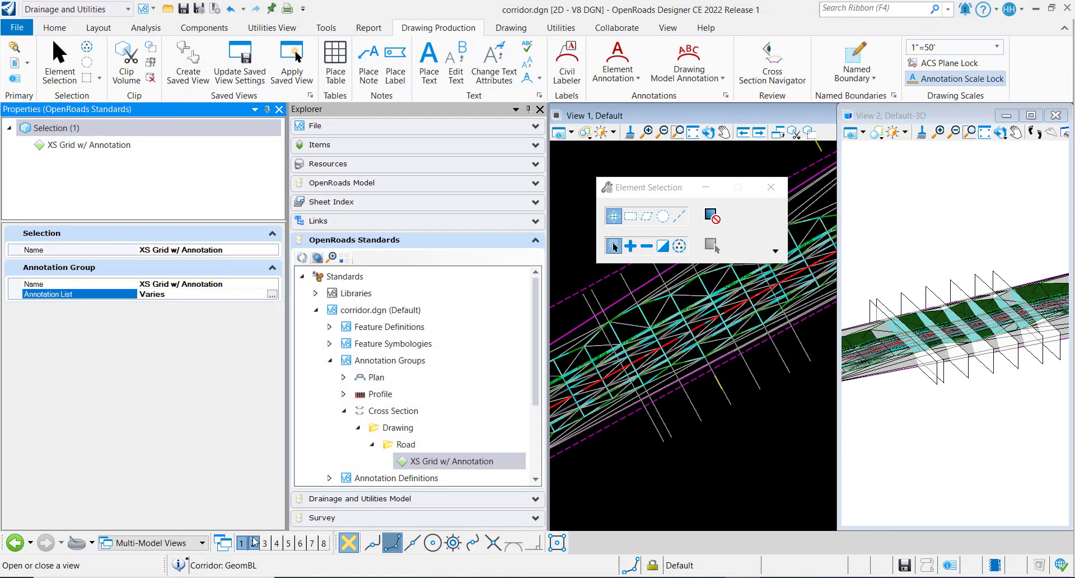
{"action": "left_click", "coordinate": [169, 542]}
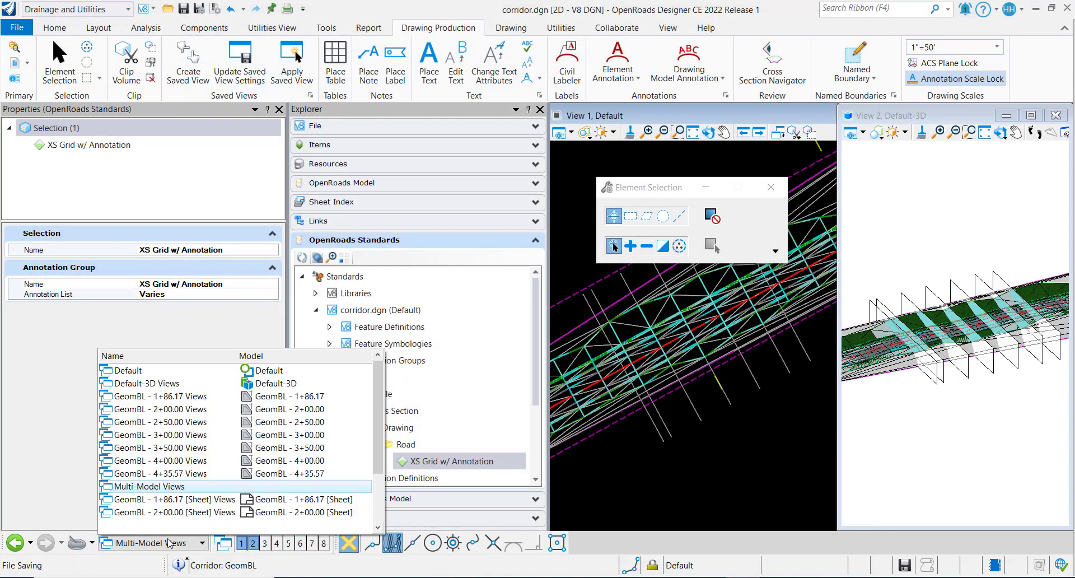
{"action": "left_click", "coordinate": [190, 421]}
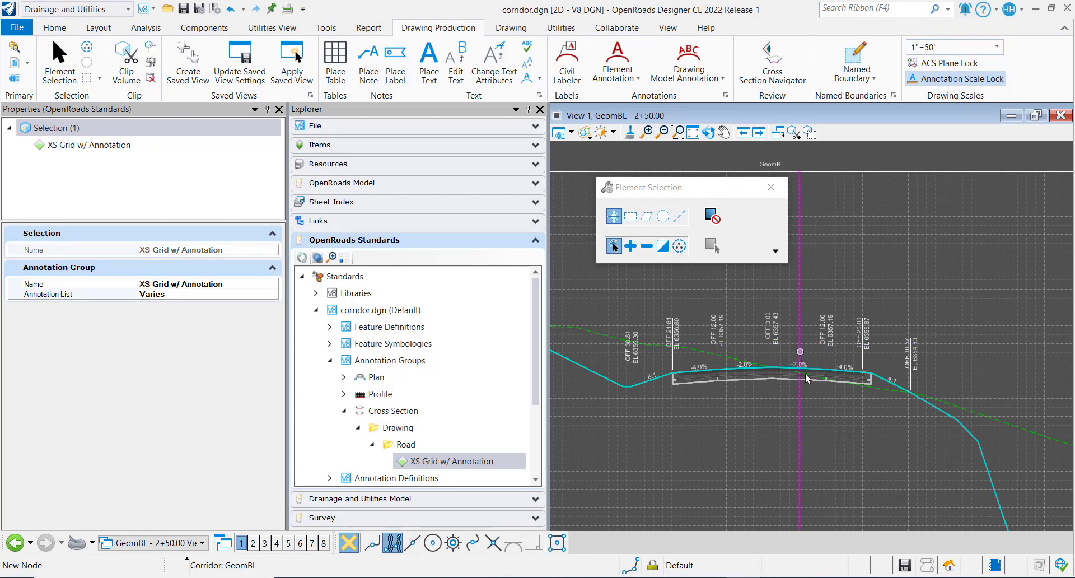
- Remove the drawing model annotations from the GeomBL - 2+50.00 cross section
{"action": "left_click", "coordinate": [704, 82]}
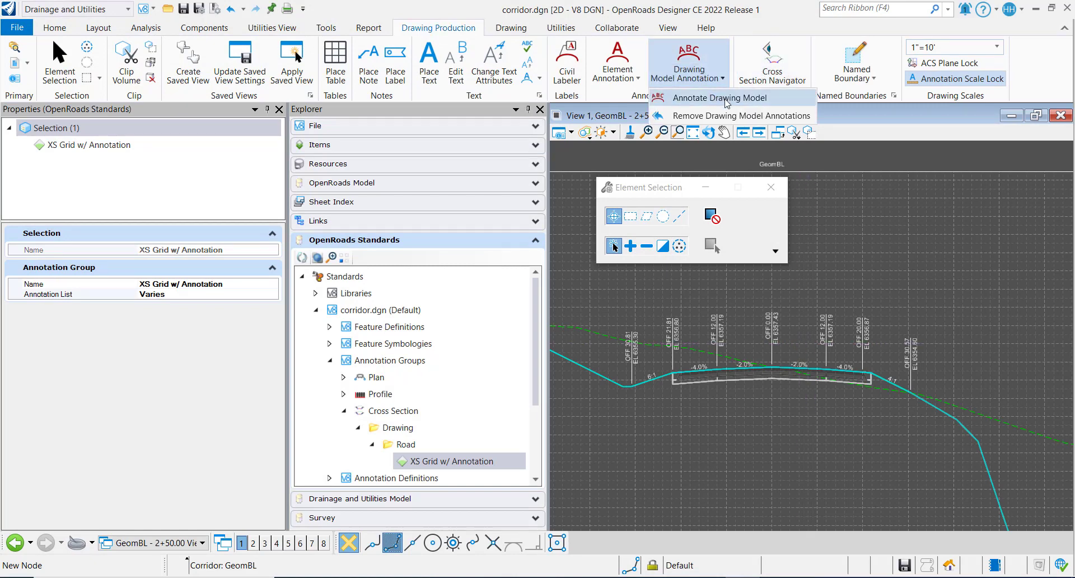
{"action": "left_click", "coordinate": [735, 116]}
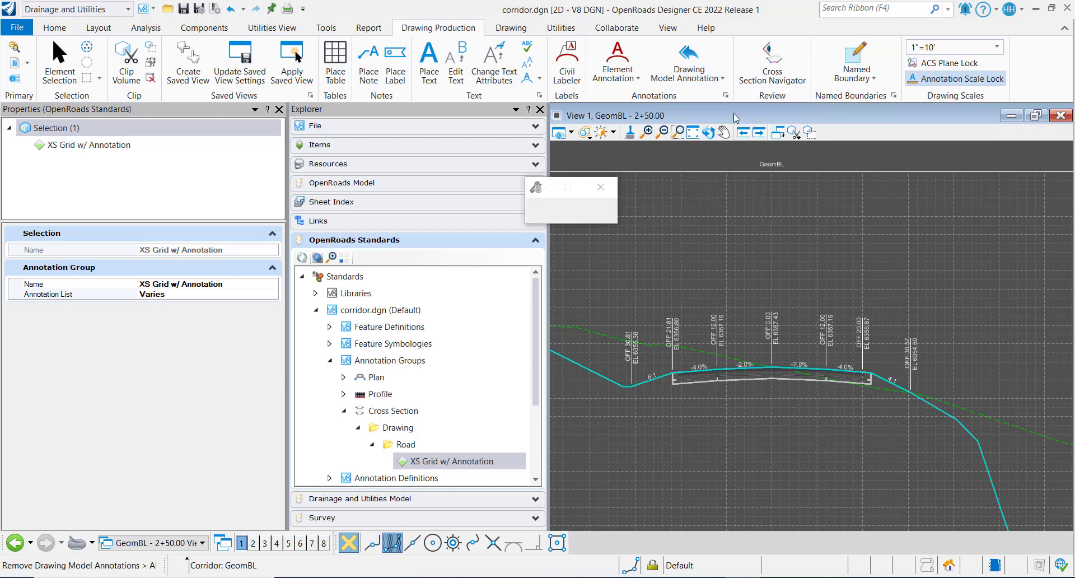
{"action": "left_click", "coordinate": [808, 256]}
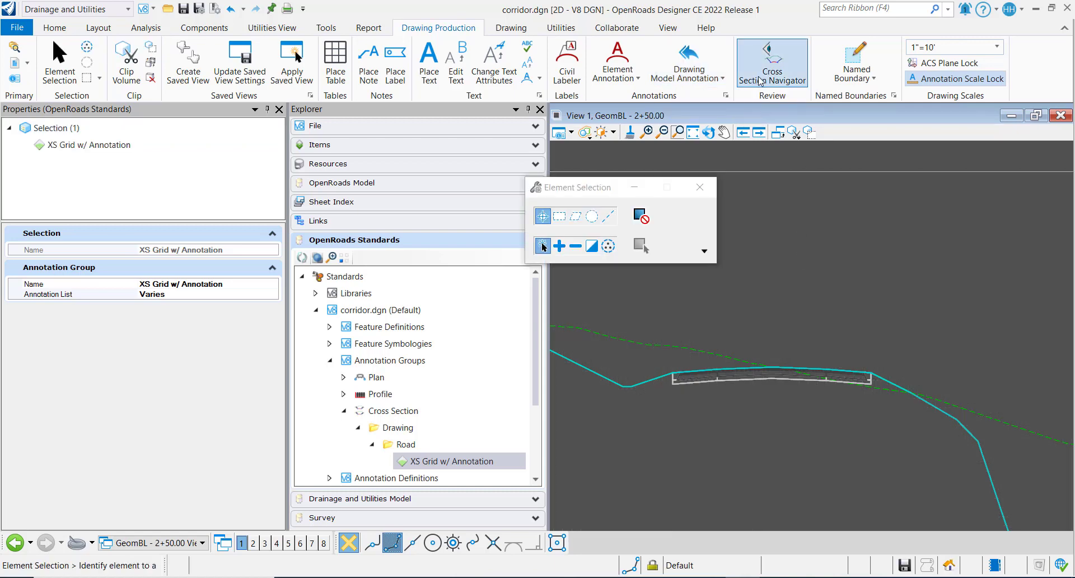
- Annotate the GeomBL - 2+50.00 drawing model with the XS Grid w/ Annotation group, for this model only
{"action": "left_click", "coordinate": [705, 79]}
{"action": "left_click", "coordinate": [694, 104]}
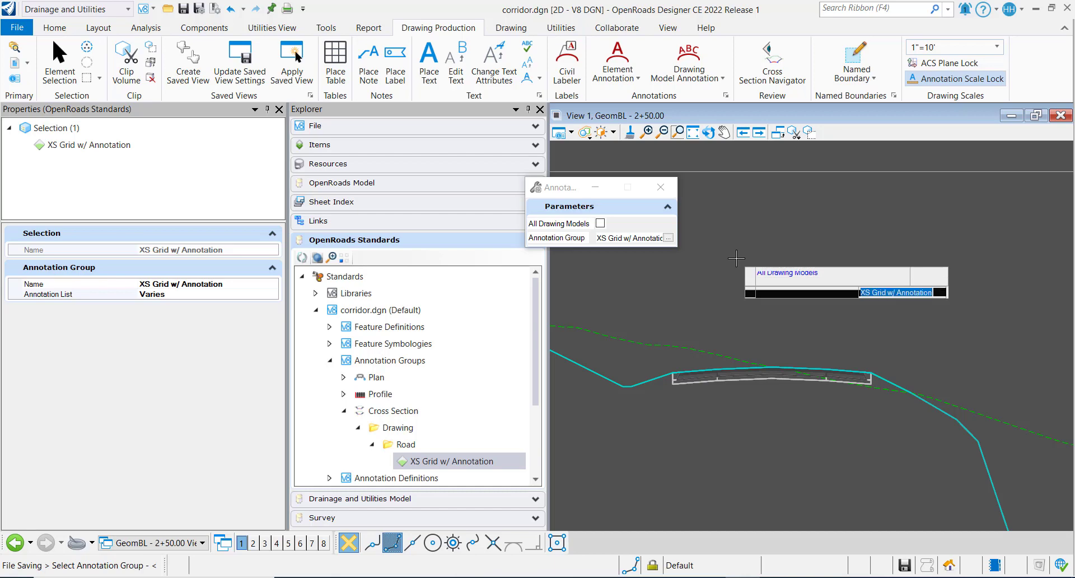
{"action": "left_click", "coordinate": [736, 258]}
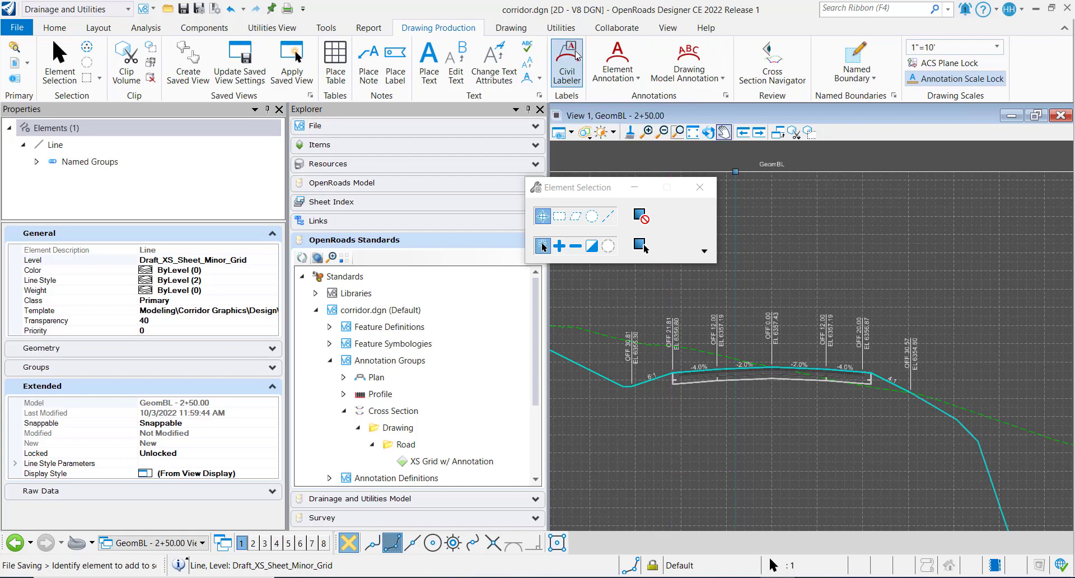
- Label the 4:1 side slope of GeomBL - 2+00.00 with the Cross Section civil label Slope [Left of CL], from the construction limit to the ditch bottom
{"action": "left_click", "coordinate": [580, 64]}
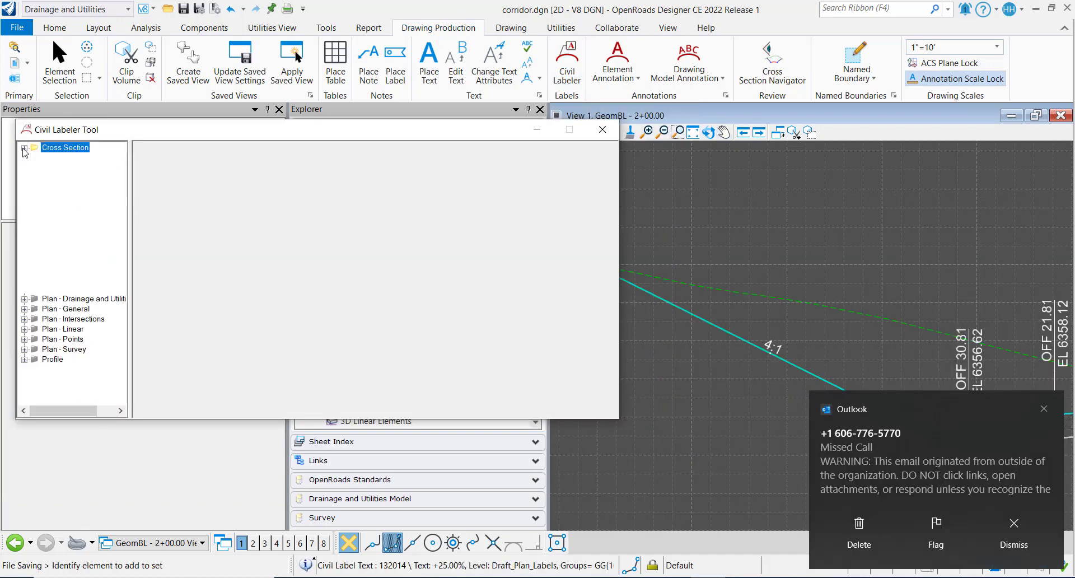
{"action": "left_click", "coordinate": [24, 147]}
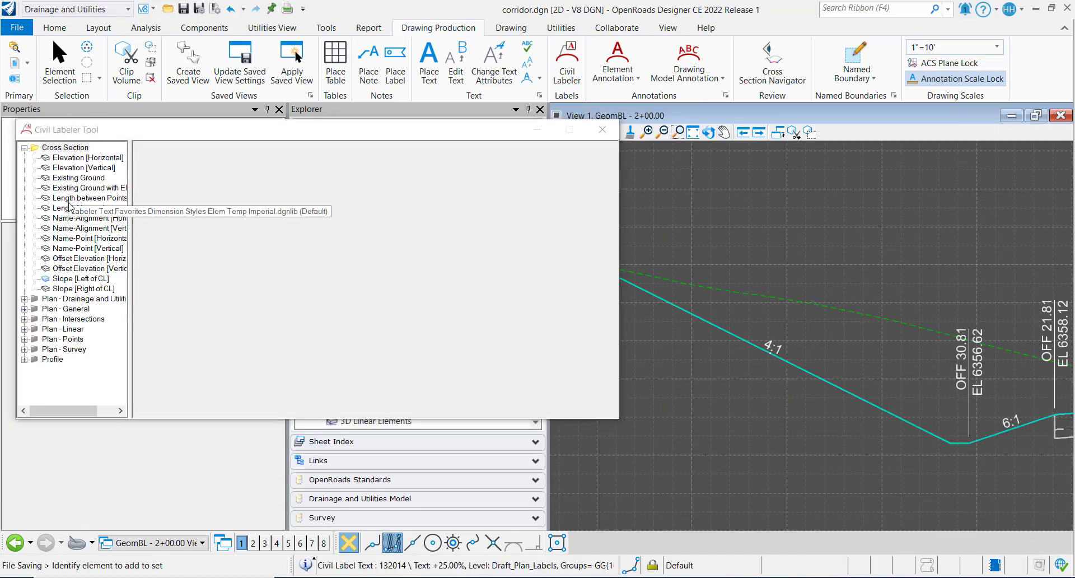
{"action": "left_click", "coordinate": [78, 279]}
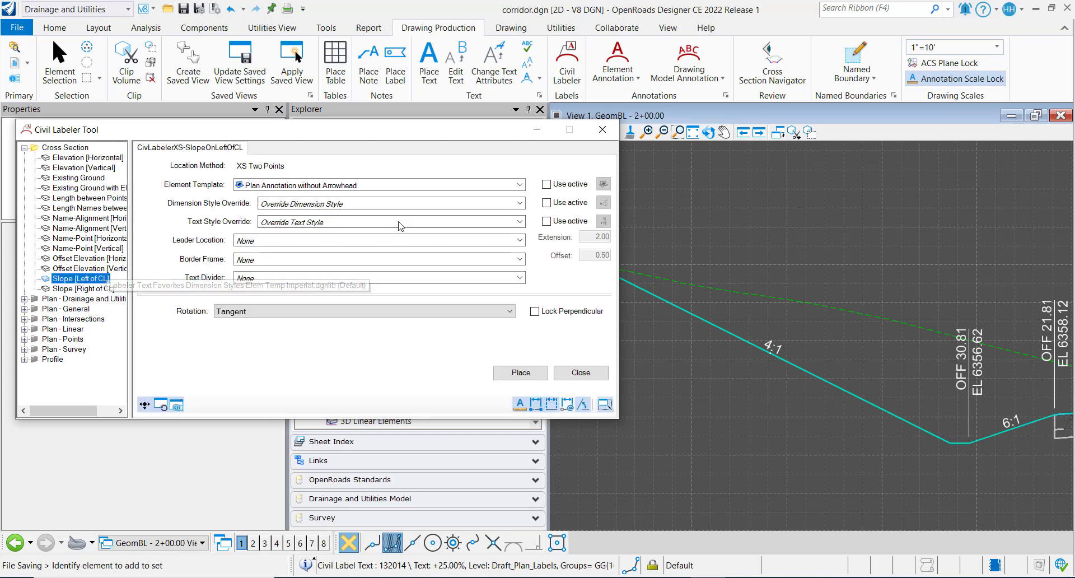
{"action": "left_click", "coordinate": [524, 374]}
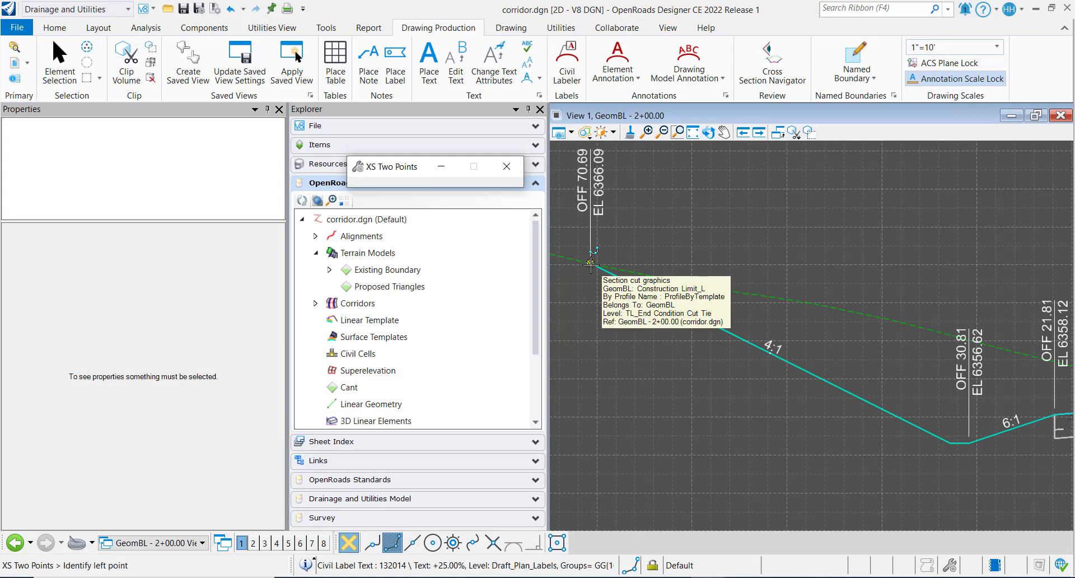
{"action": "left_click", "coordinate": [590, 263]}
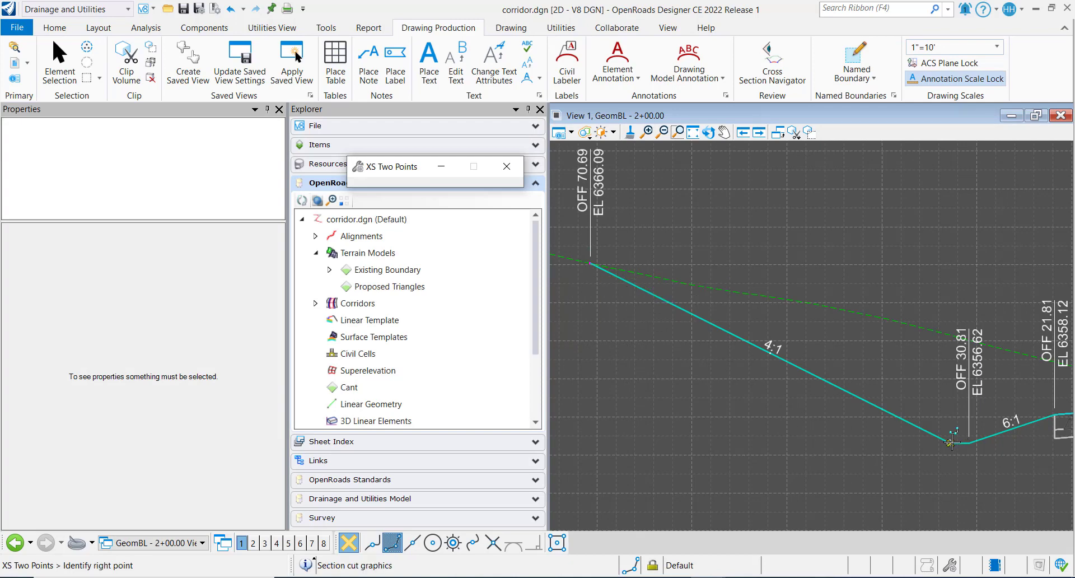
{"action": "left_click", "coordinate": [953, 441]}
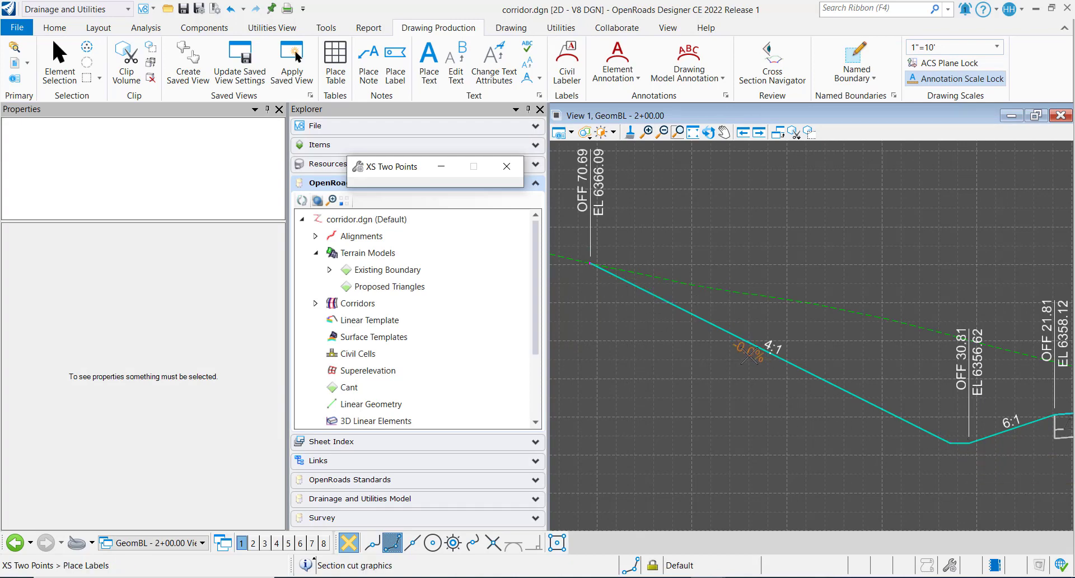